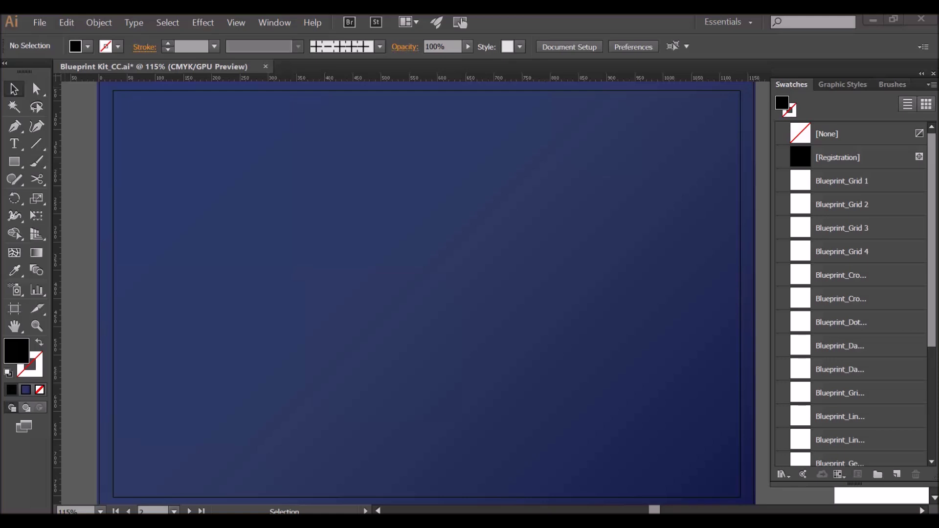
Select the large unfilled rectangle that covers the blue artboard.
left_click(741, 483)
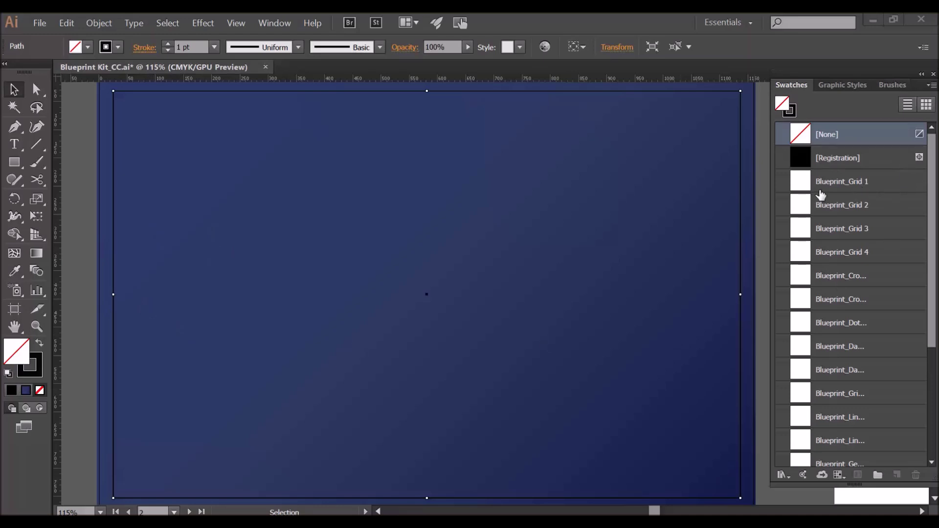
Try the Blueprint grid swatches, then fill the rectangle with the crosshair pattern.
left_click(882, 184)
left_click(888, 206)
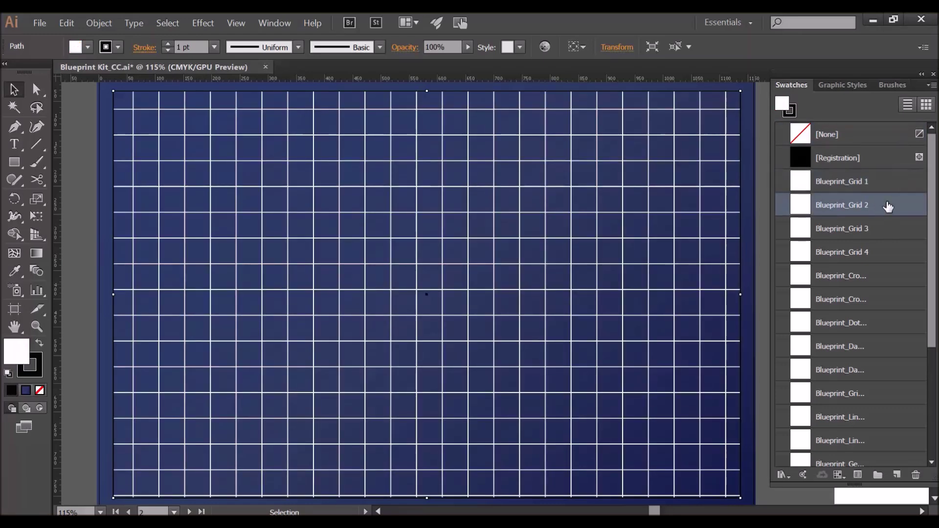
left_click(887, 229)
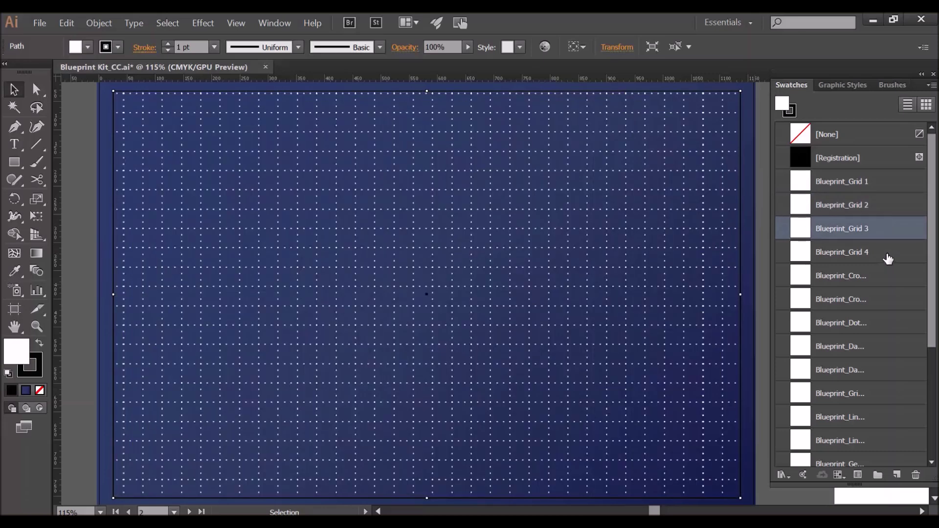
left_click(889, 254)
left_click(890, 276)
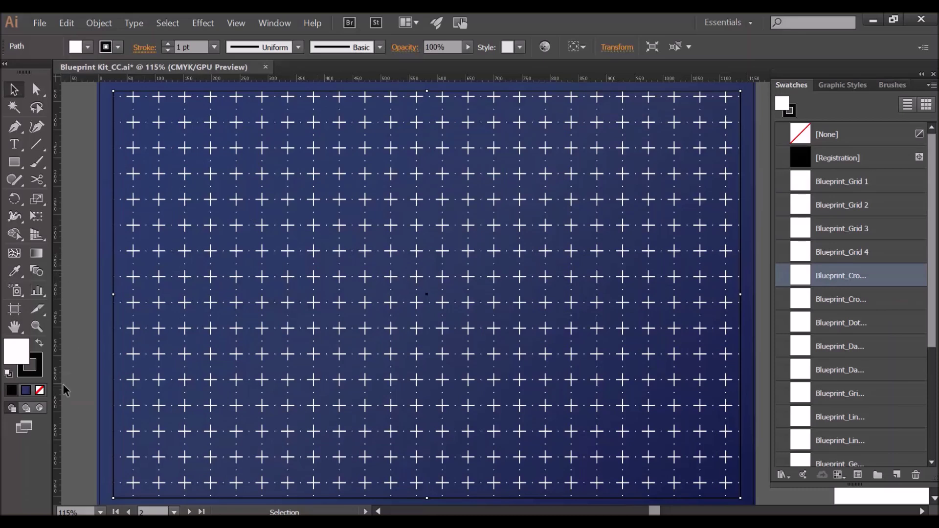
Set the rectangle's stroke to None.
left_click(39, 372)
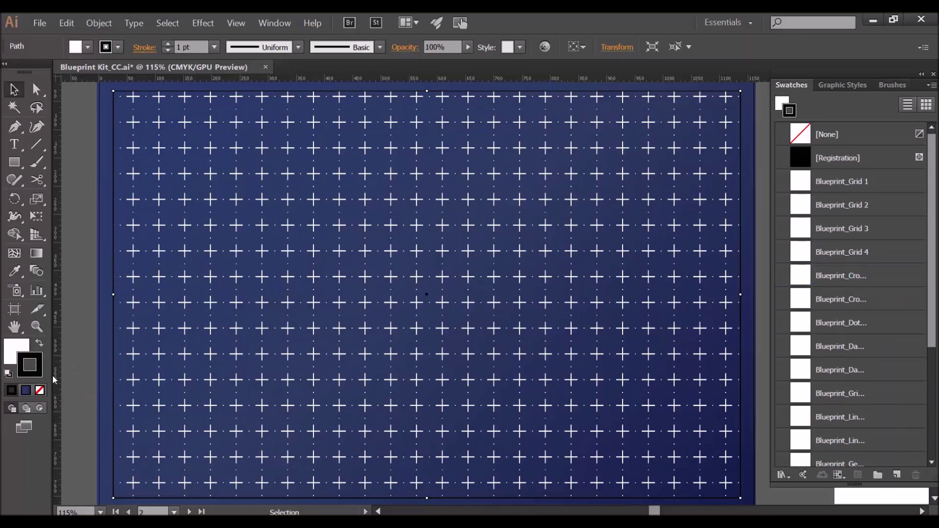
left_click(39, 390)
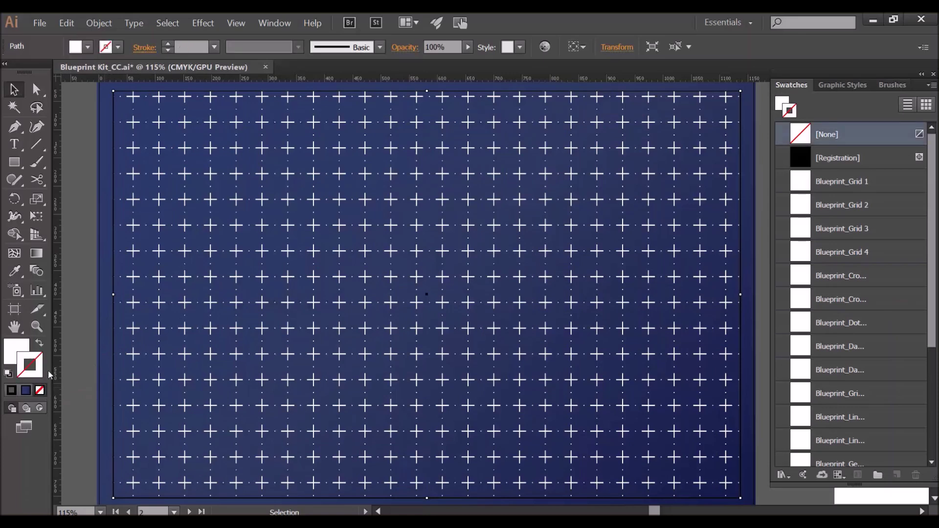
left_click(17, 357)
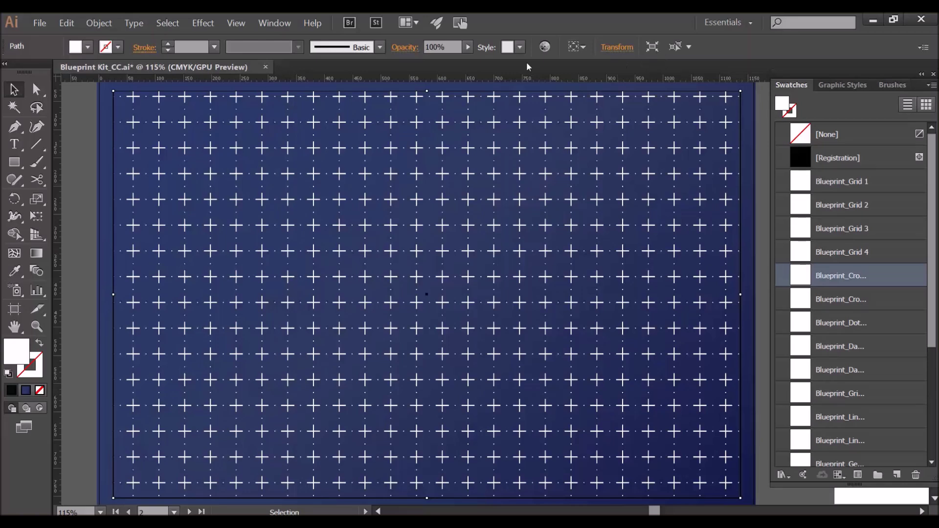
Lower the crosshair grid rectangle's opacity to 24% and reselect it.
left_click(468, 47)
left_click_drag(420, 61, 418, 60)
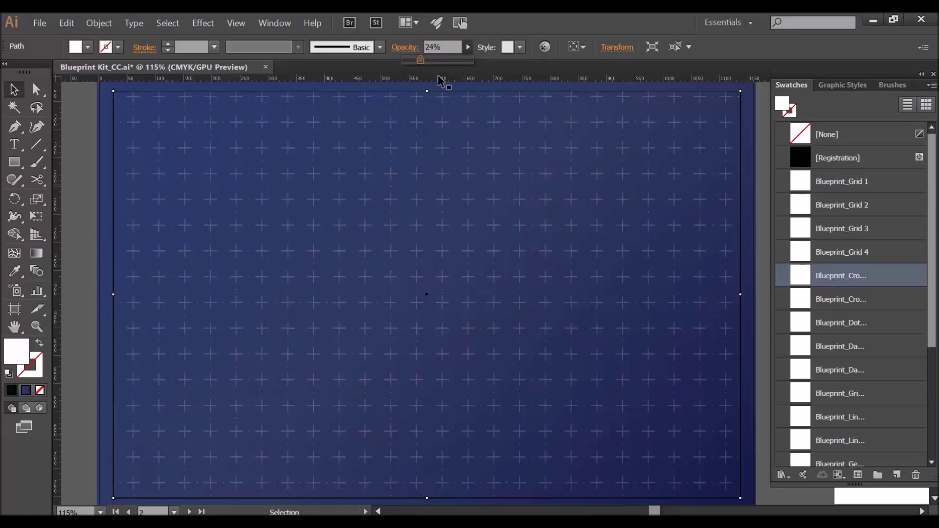
left_click(13, 89)
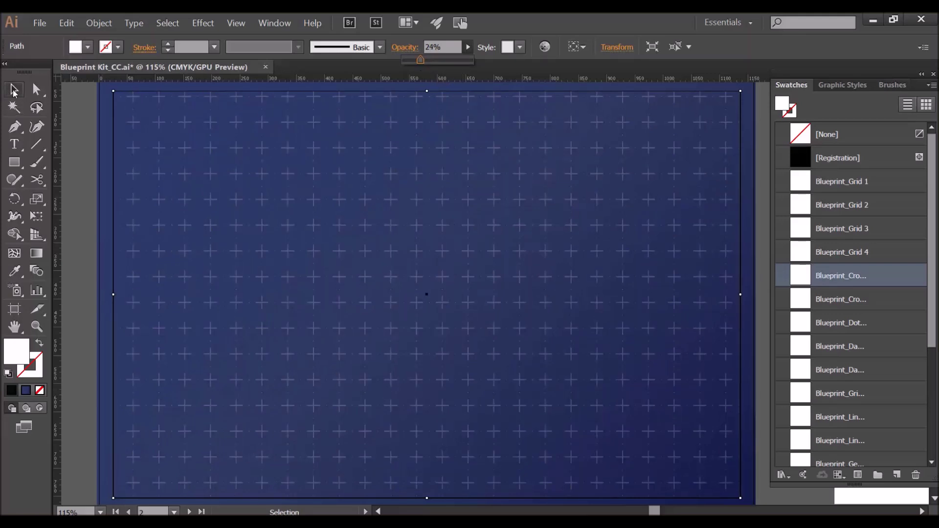
left_click(81, 152)
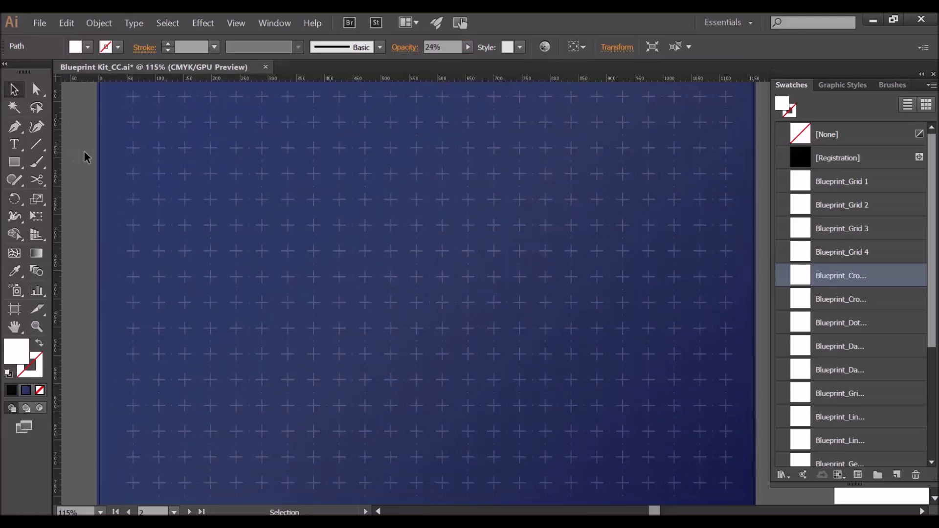
left_click(132, 230)
key("F6")
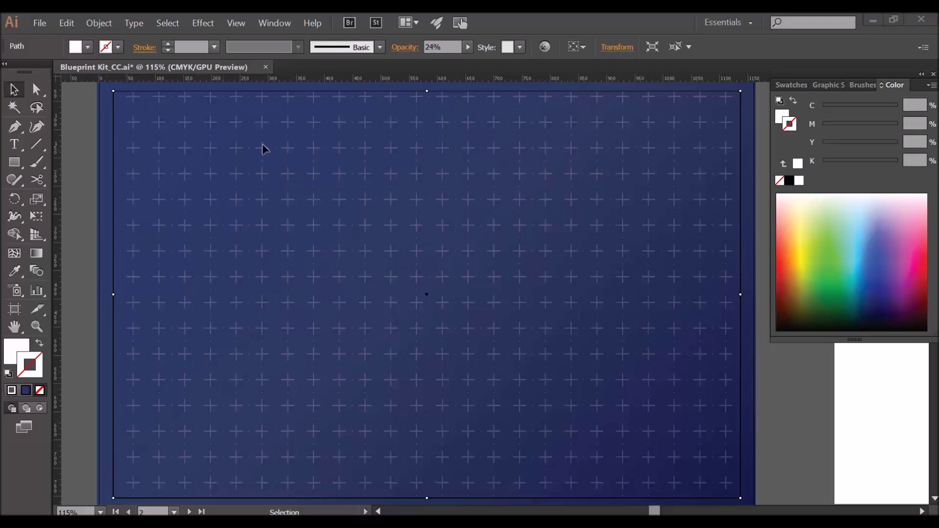
Copy the grid rectangle and paste it in front of the original.
left_click(73, 24)
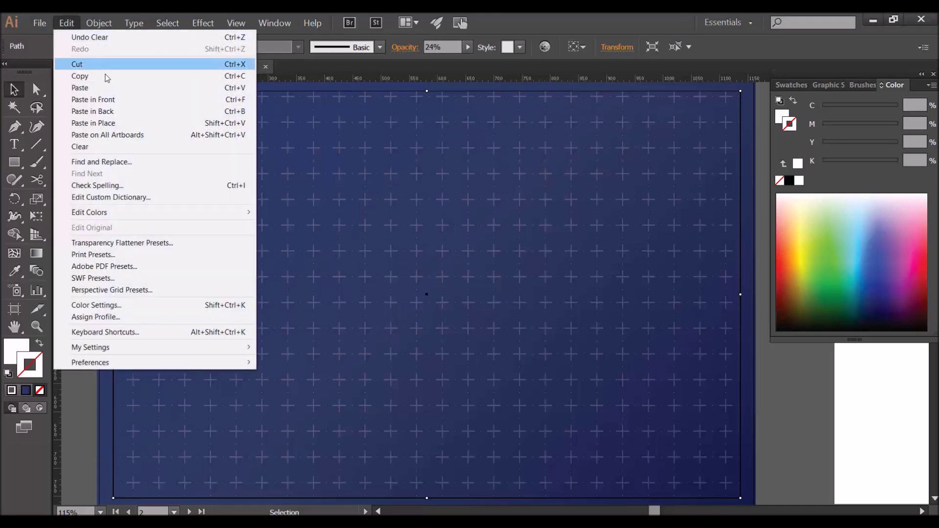
left_click(119, 76)
left_click(67, 25)
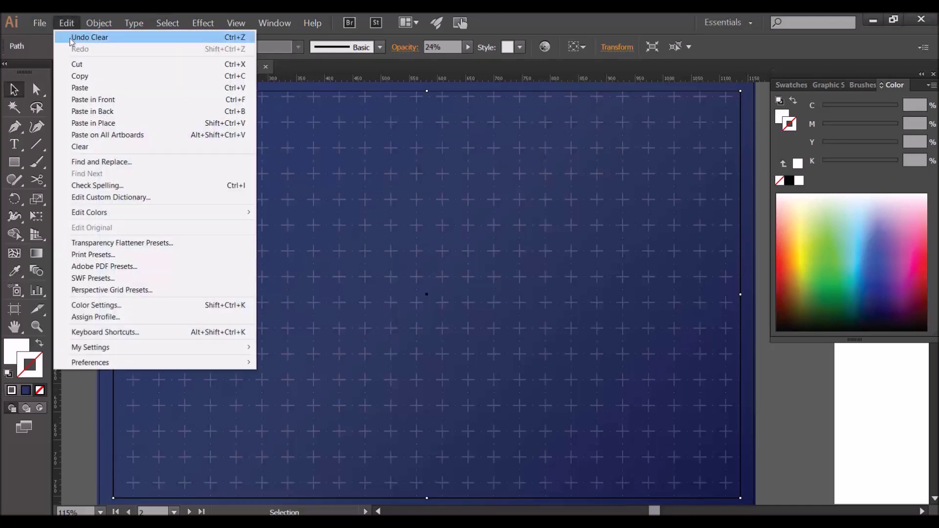
left_click(134, 101)
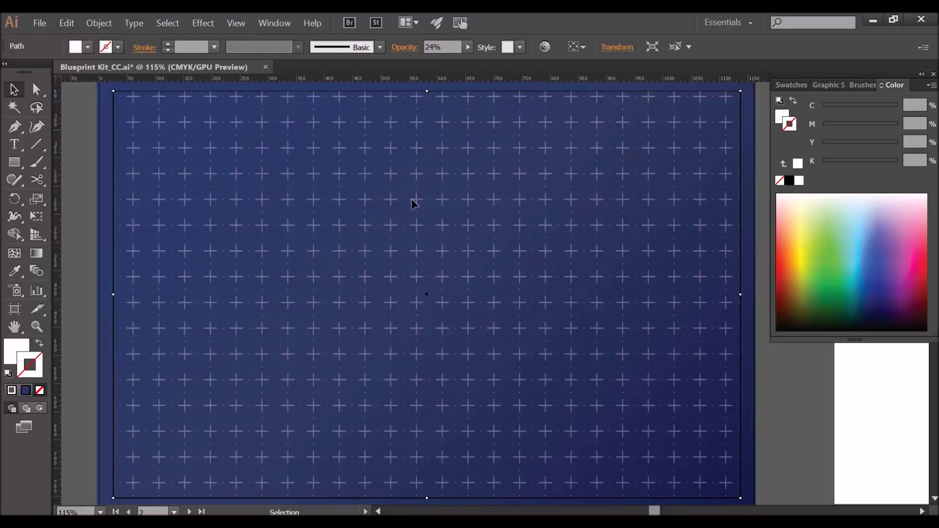
Set the pasted copy to 100% opacity and set its fill to None.
left_click(467, 47)
left_click_drag(418, 60, 492, 62)
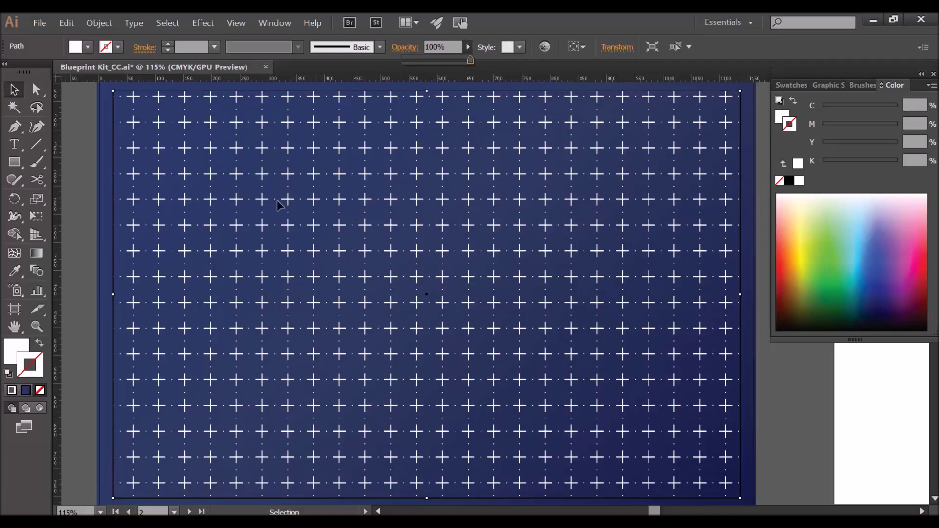
key("Return")
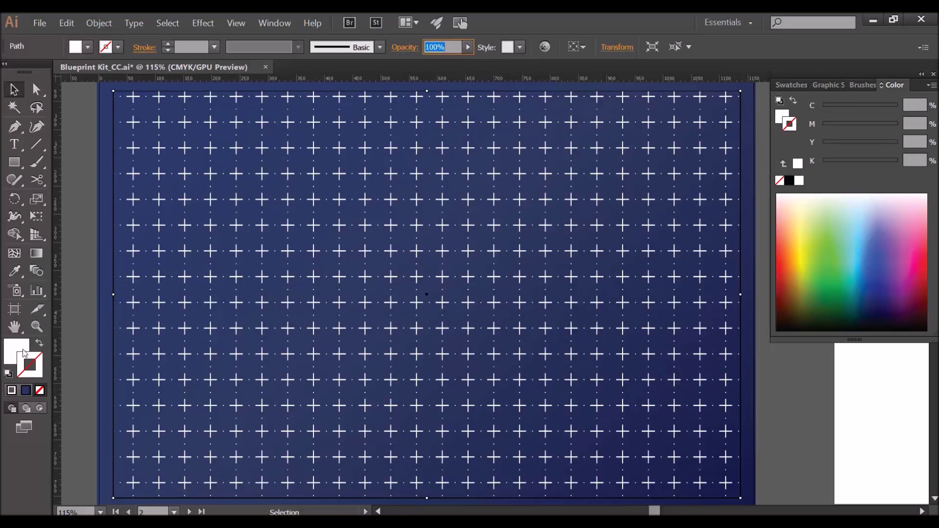
left_click(21, 351)
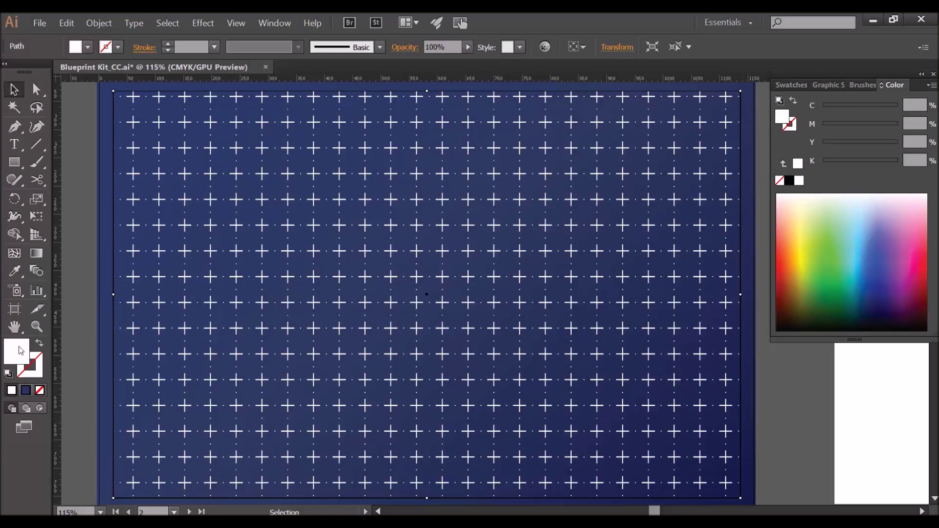
left_click(39, 392)
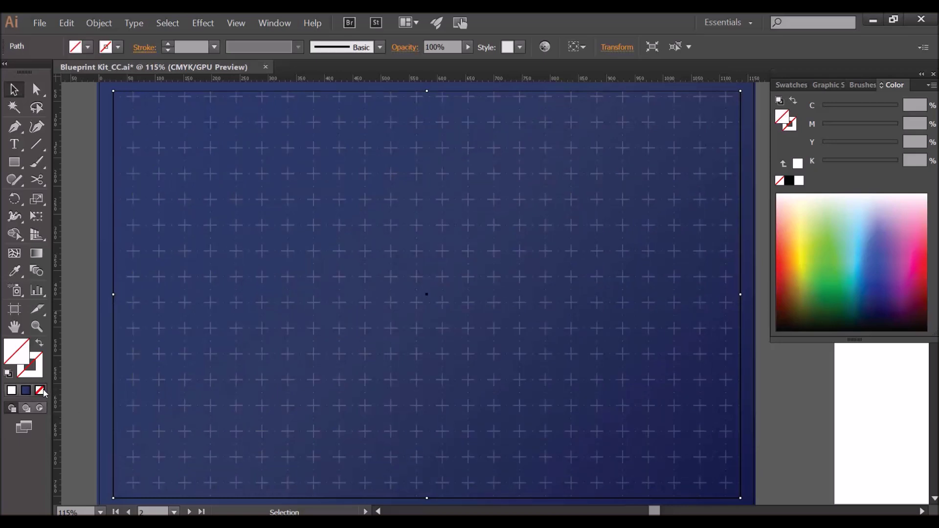
Apply the Blueprint_Border brush to the copied rectangle as a ruler border.
left_click(862, 86)
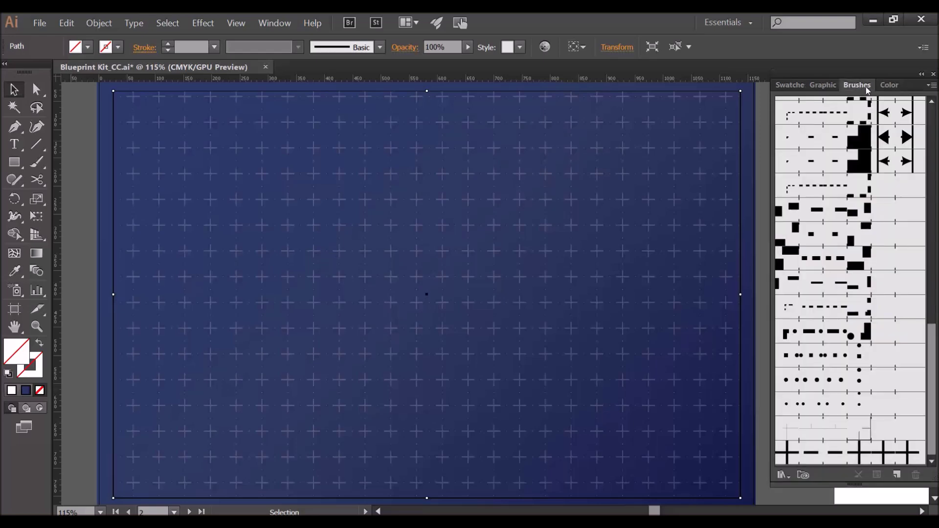
left_click(854, 429)
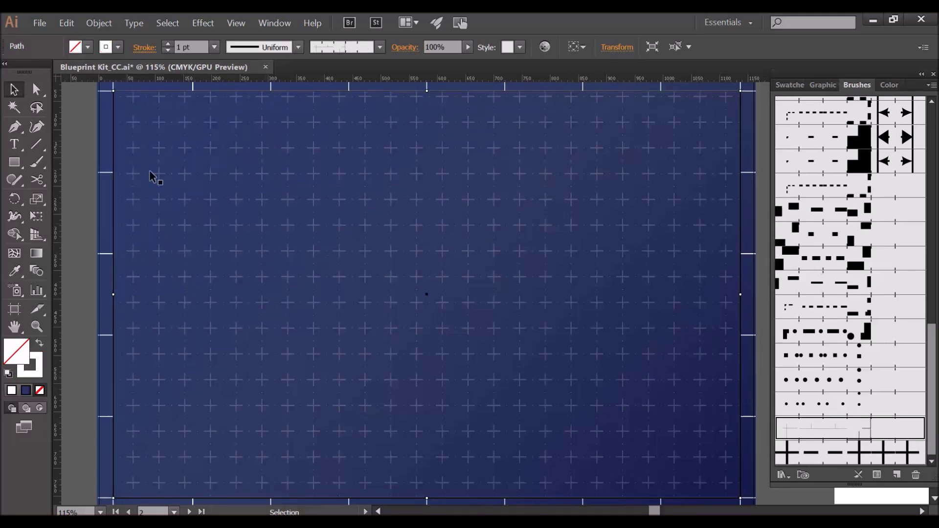
left_click(73, 119)
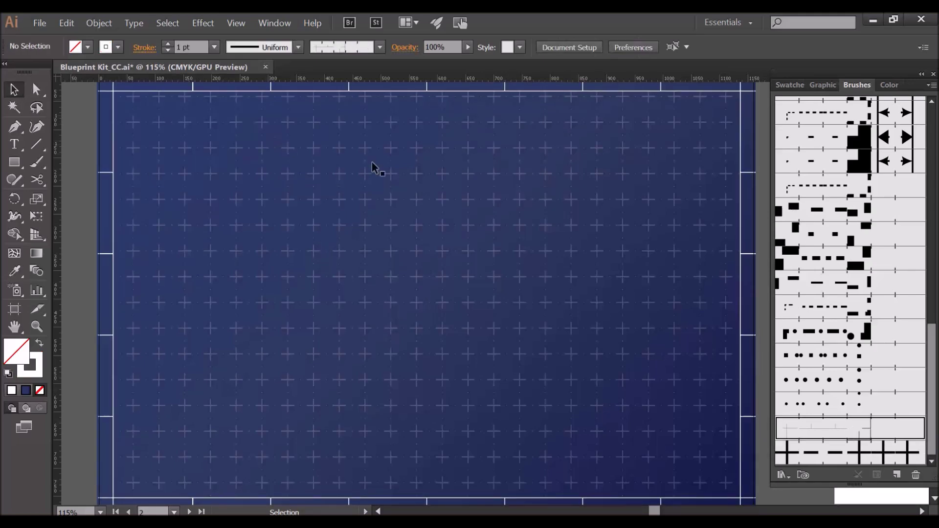
mouse_move(417, 165)
left_mouse_down()
mouse_move(420, 184)
mouse_move(416, 176)
left_mouse_up()
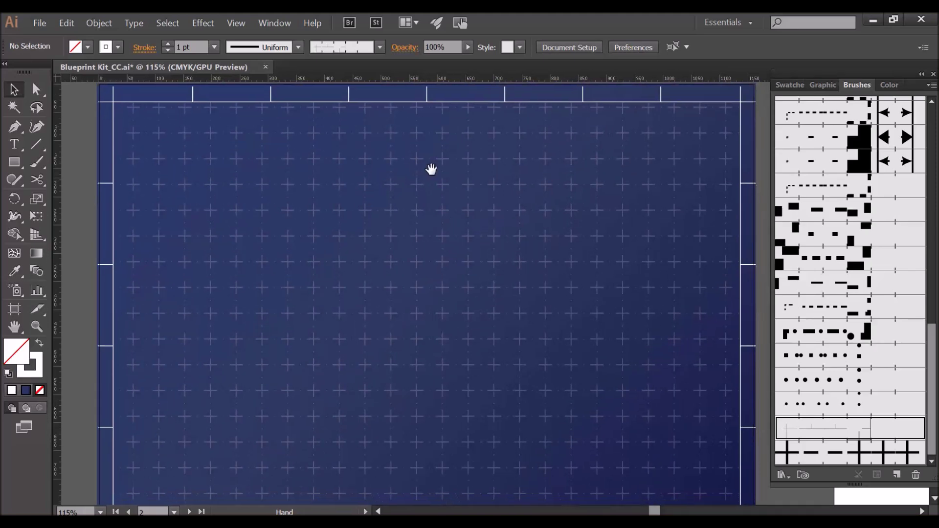
Set the ruler border frame's opacity to 24%.
left_click(471, 103)
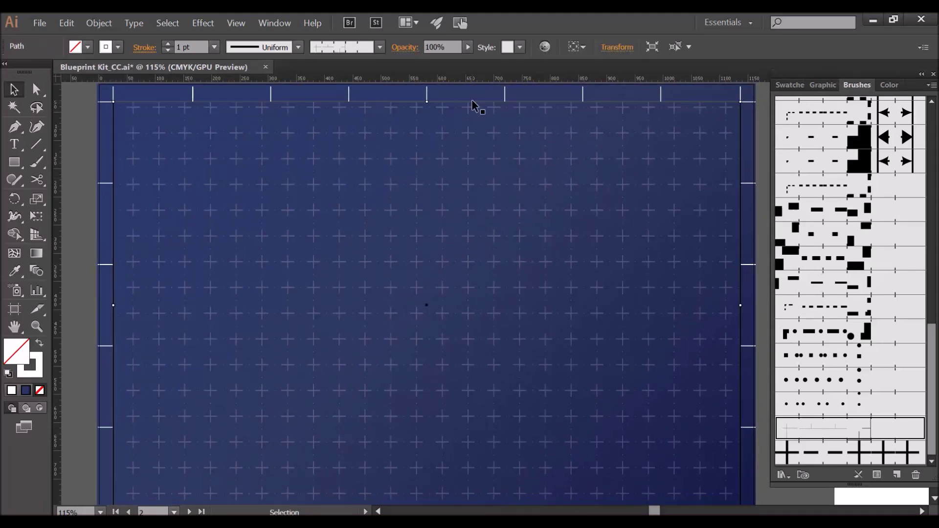
double_click(435, 45)
type("24")
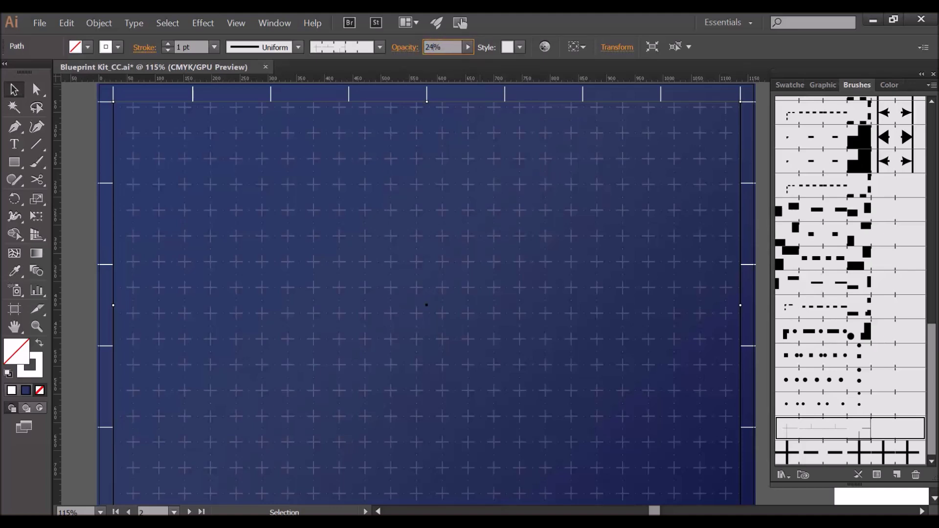
key("Return")
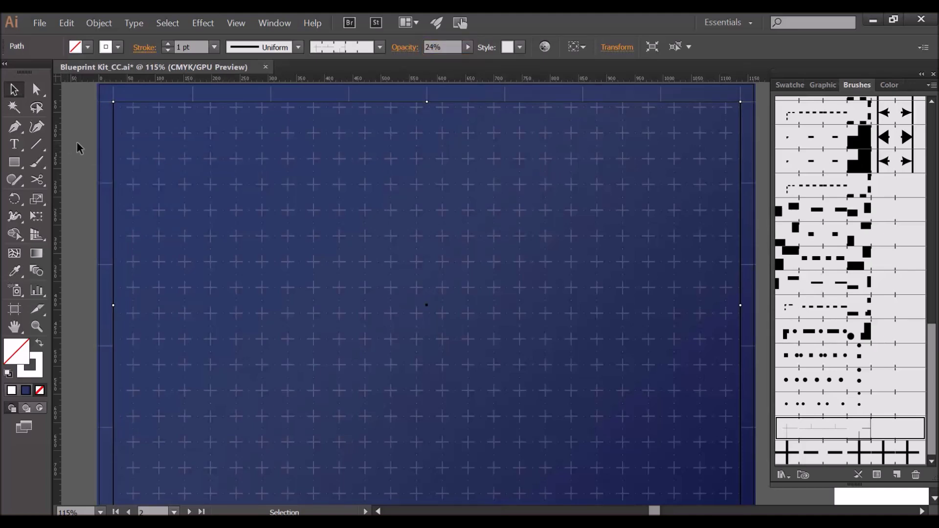
left_click(79, 143)
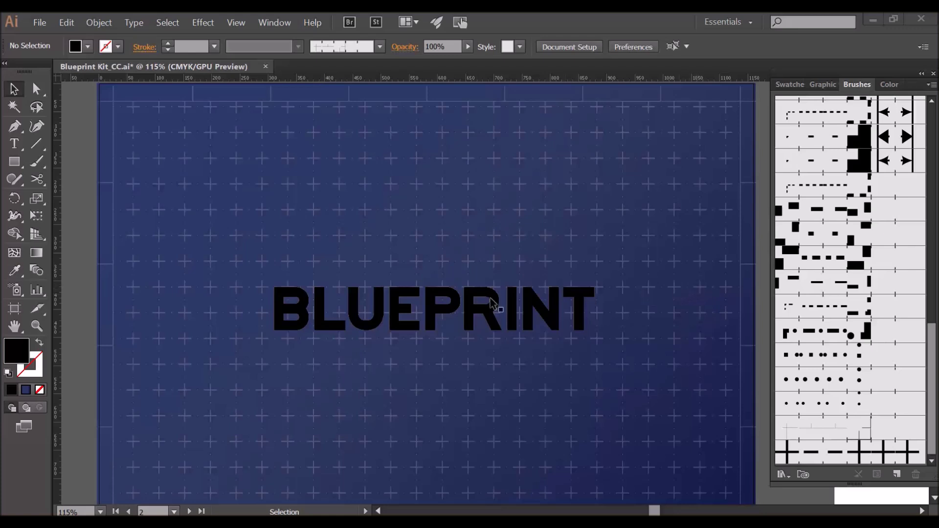
Select the solid black BLUEPRINT text.
left_click(469, 320)
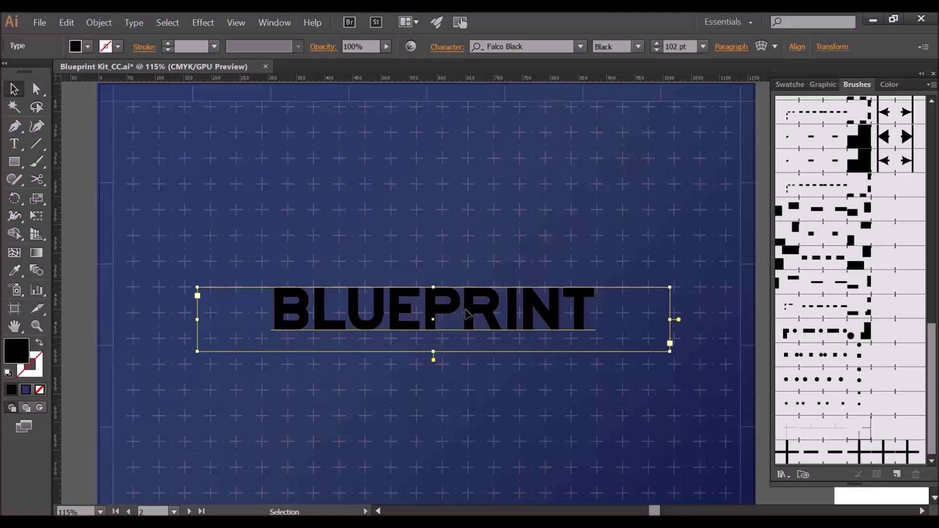
Preview the BP Lines, BP Dashed and BP Hatched graphic styles on the BLUEPRINT text.
left_click(823, 84)
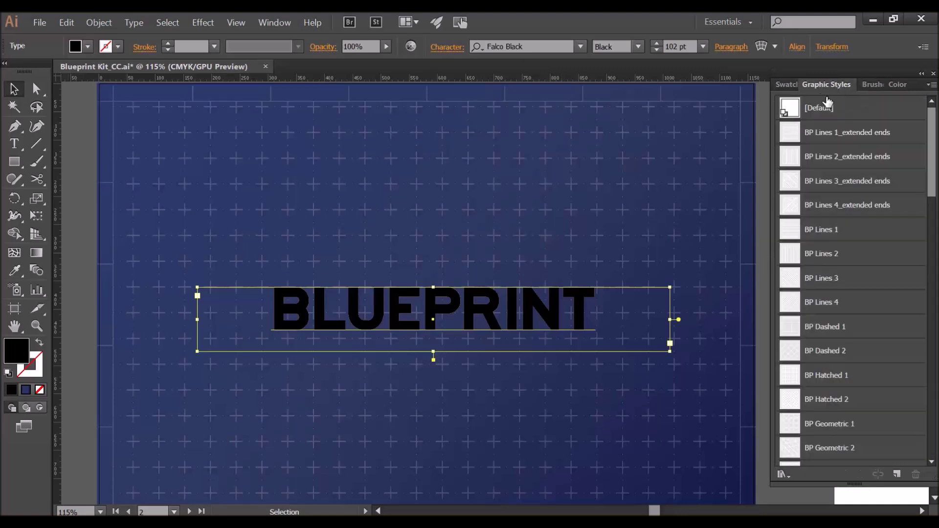
left_click(865, 137)
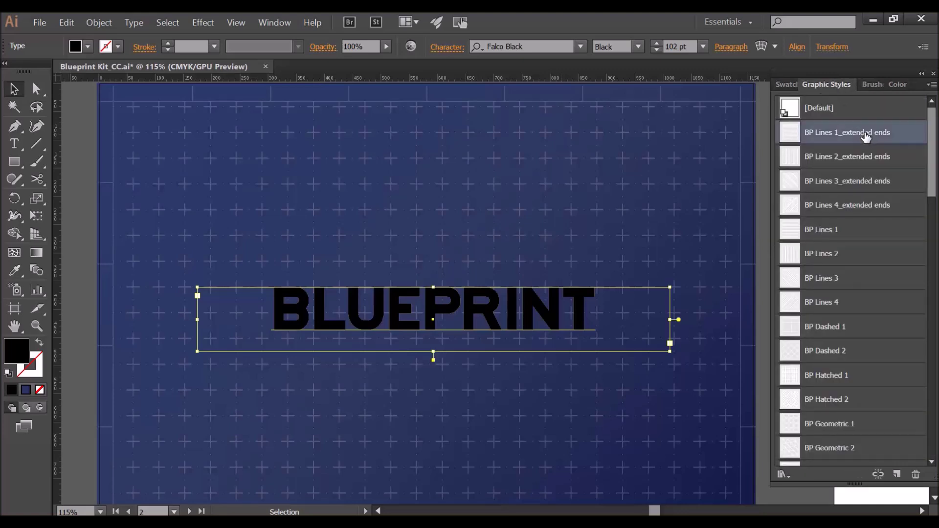
left_click(878, 160)
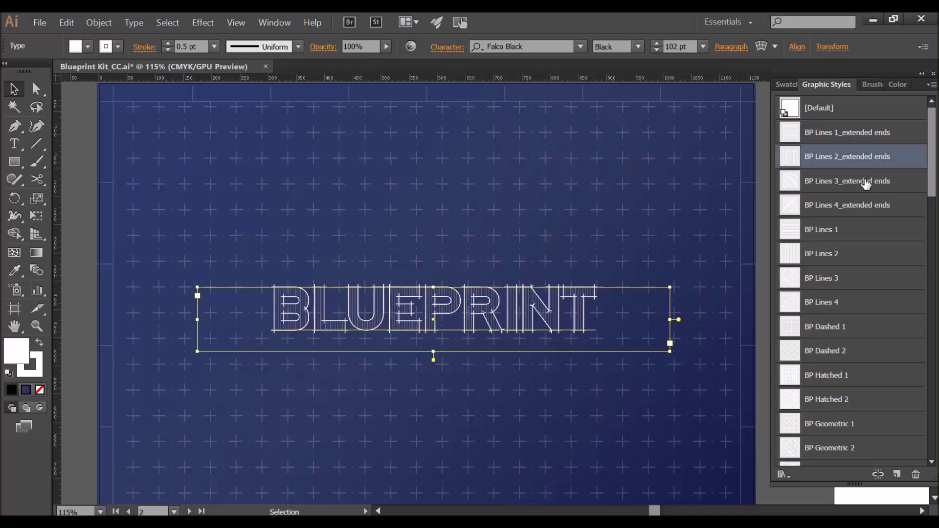
left_click(866, 182)
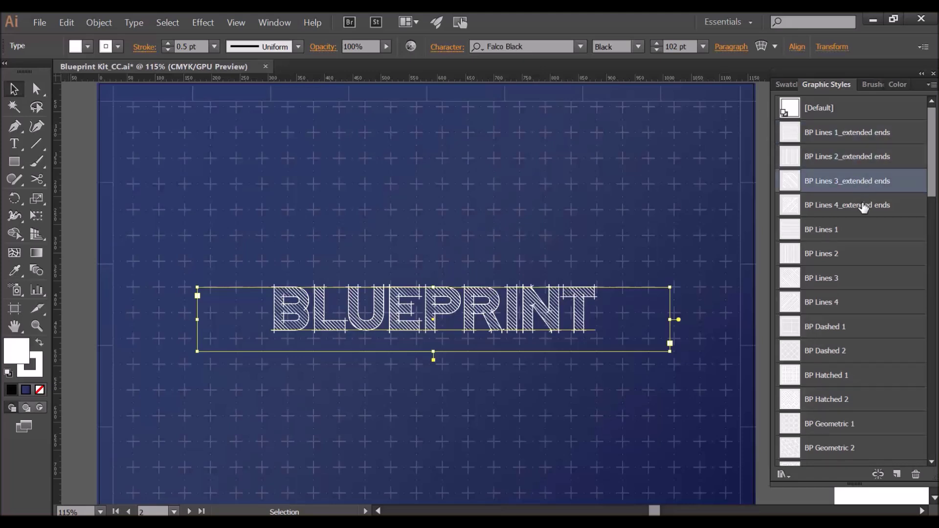
left_click(863, 206)
left_click(857, 228)
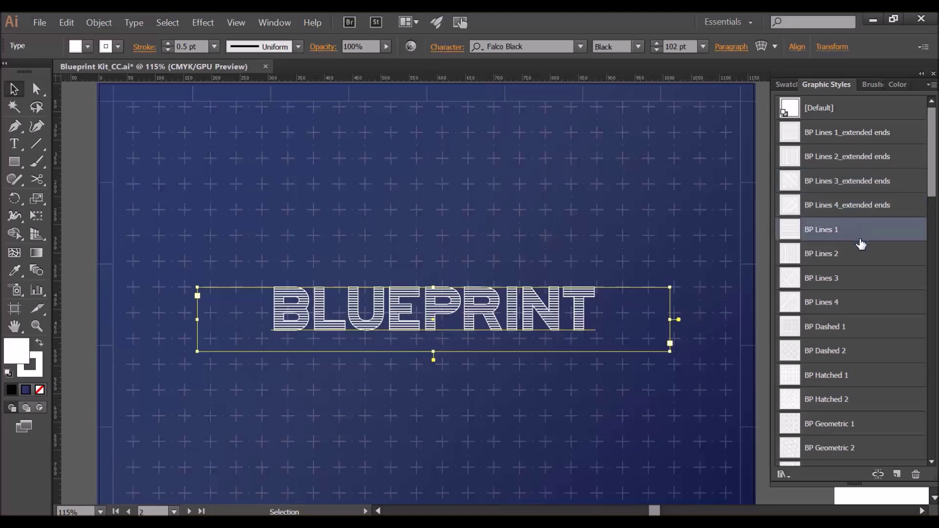
left_click(855, 255)
left_click(862, 282)
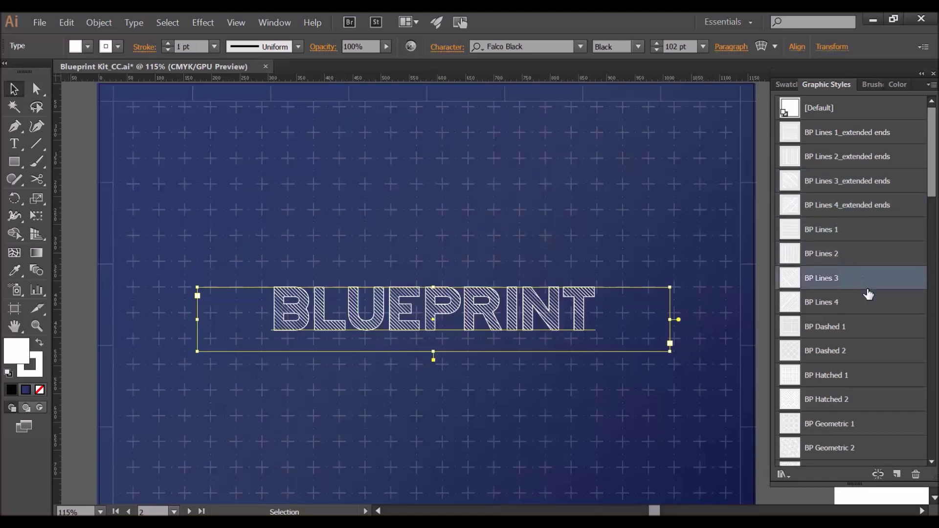
left_click(868, 307)
left_click(872, 327)
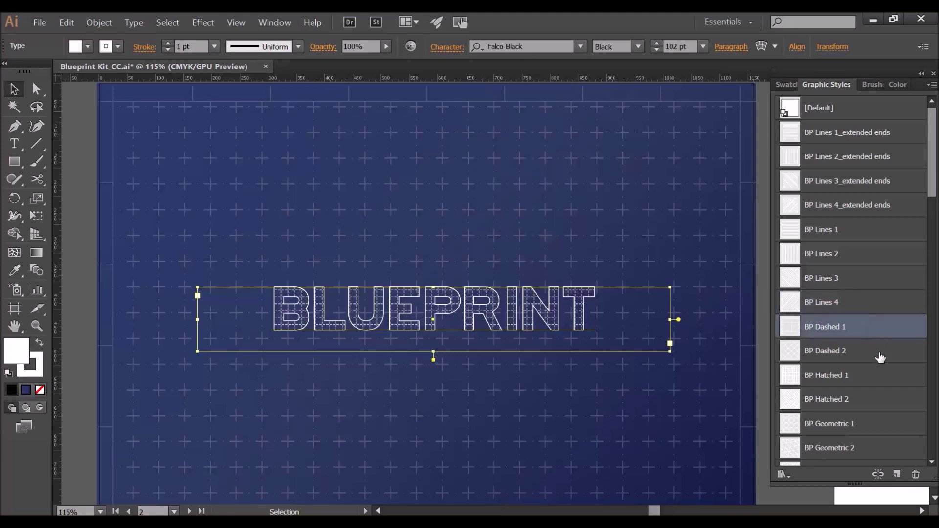
left_click(872, 354)
left_click(876, 377)
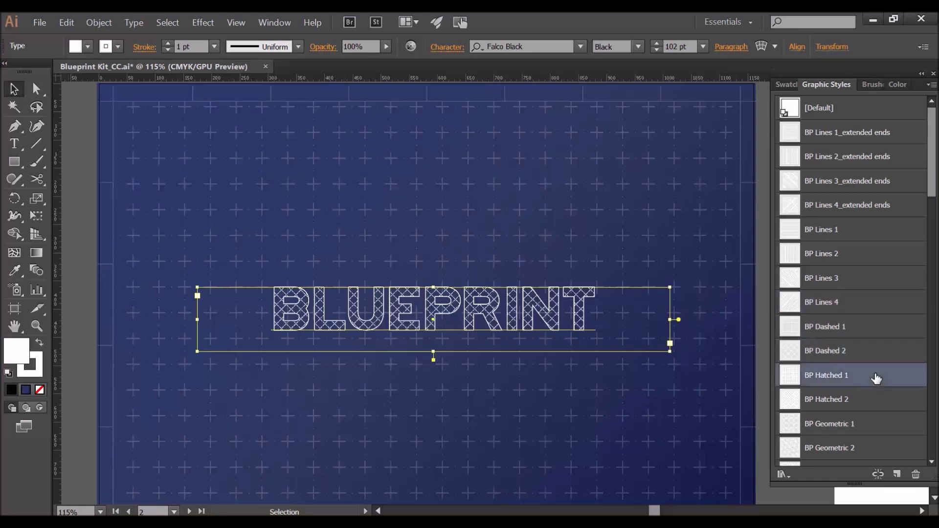
left_click(876, 403)
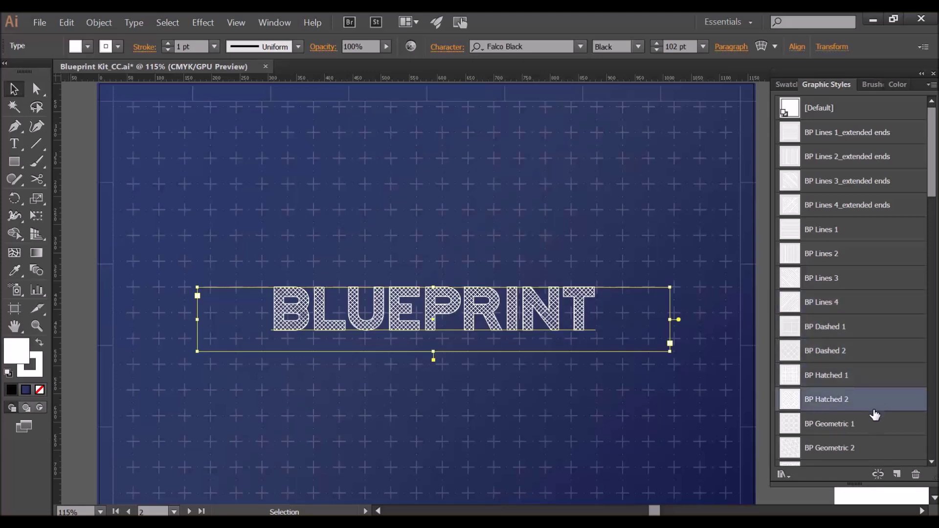
Apply the BP Lines 4_extended ends style to the text and check the result.
left_click(890, 206)
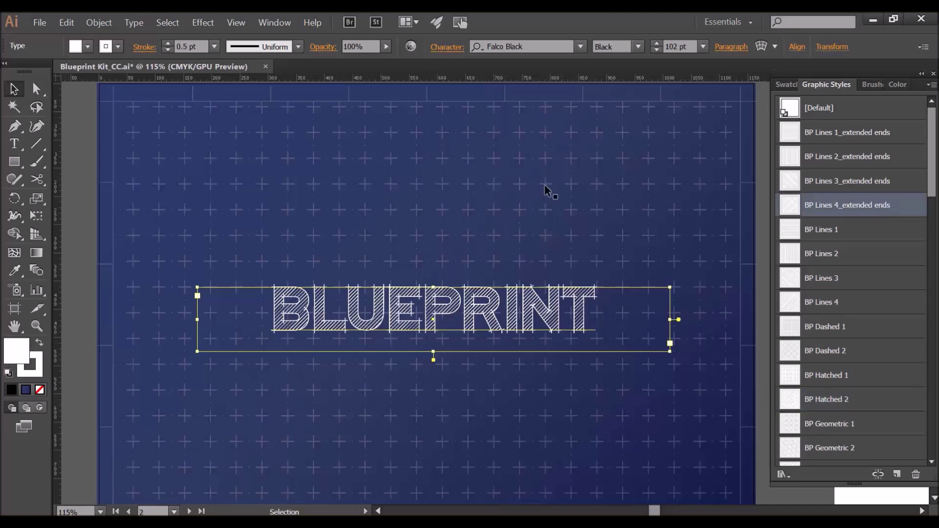
left_click(76, 179)
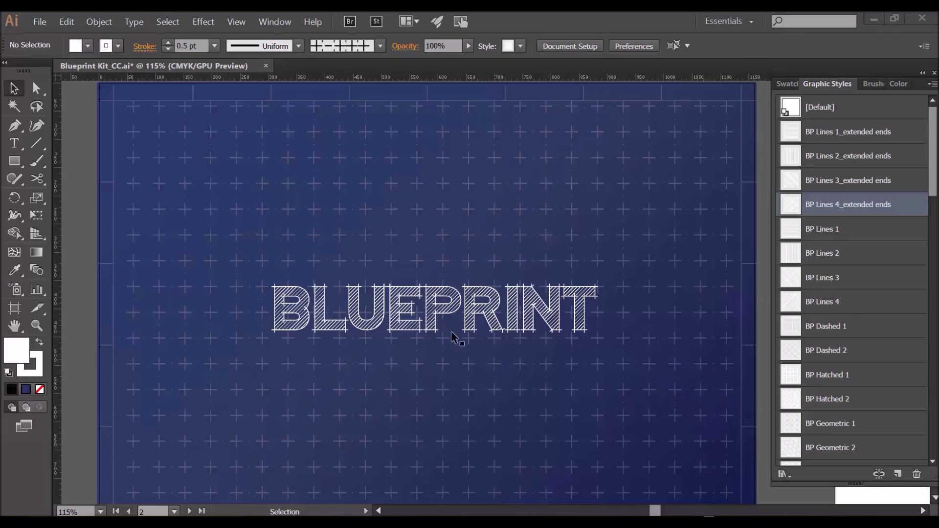
left_click(485, 317)
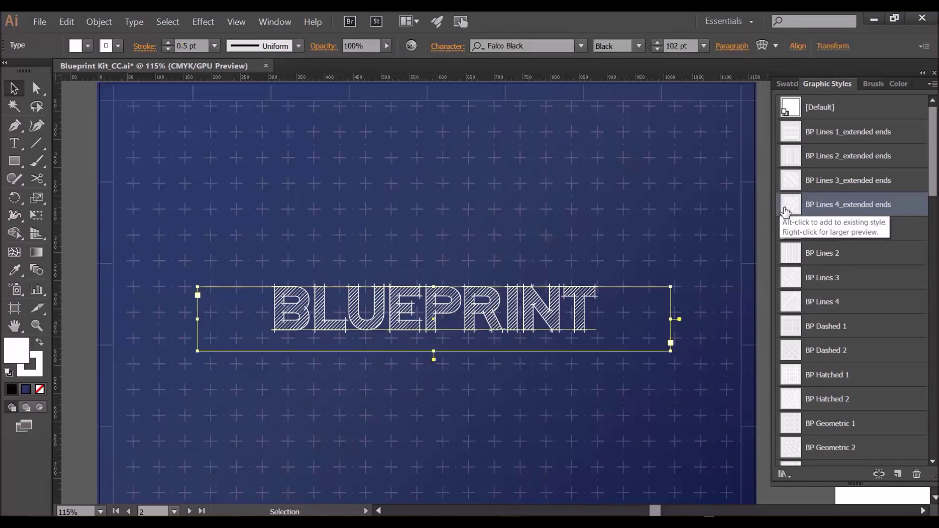
left_click(99, 22)
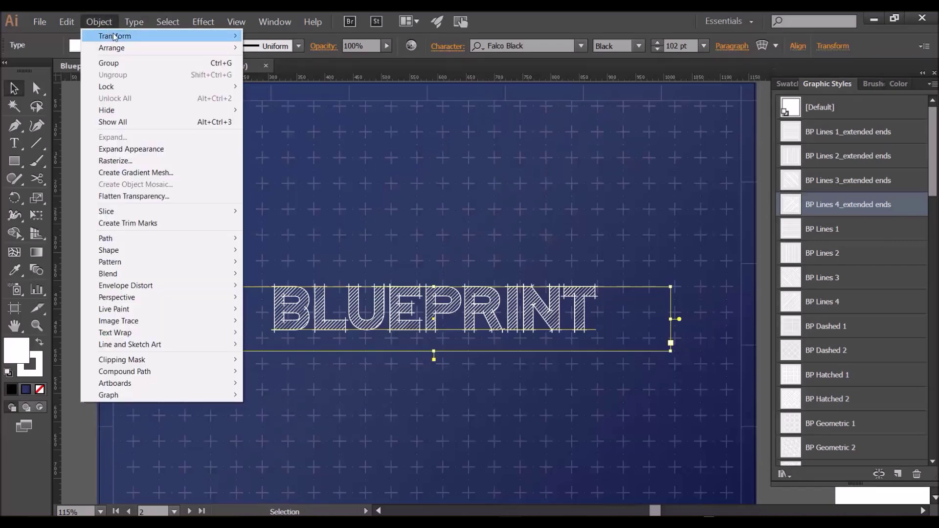
Scale the hatched BLUEPRINT text uniformly to 150%, including strokes and effects.
mouse_move(116, 35)
left_click(308, 87)
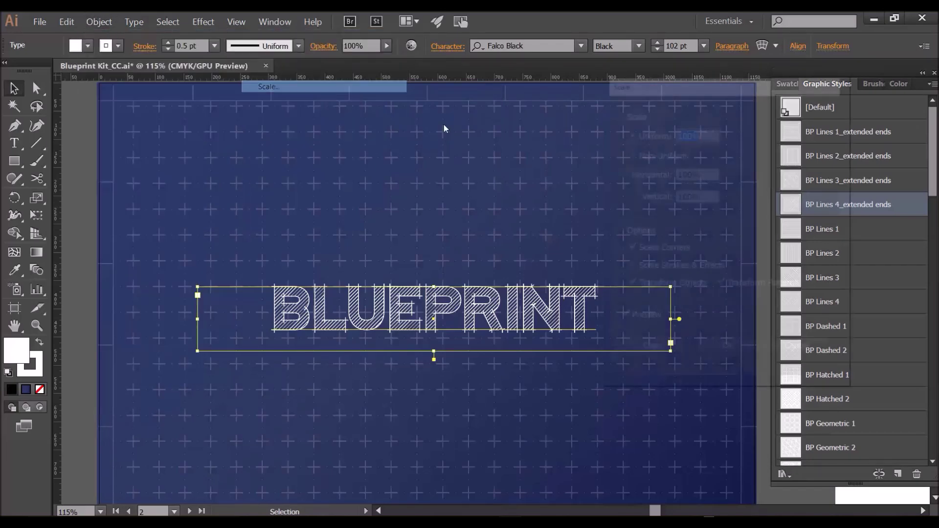
left_click_drag(721, 86, 747, 82)
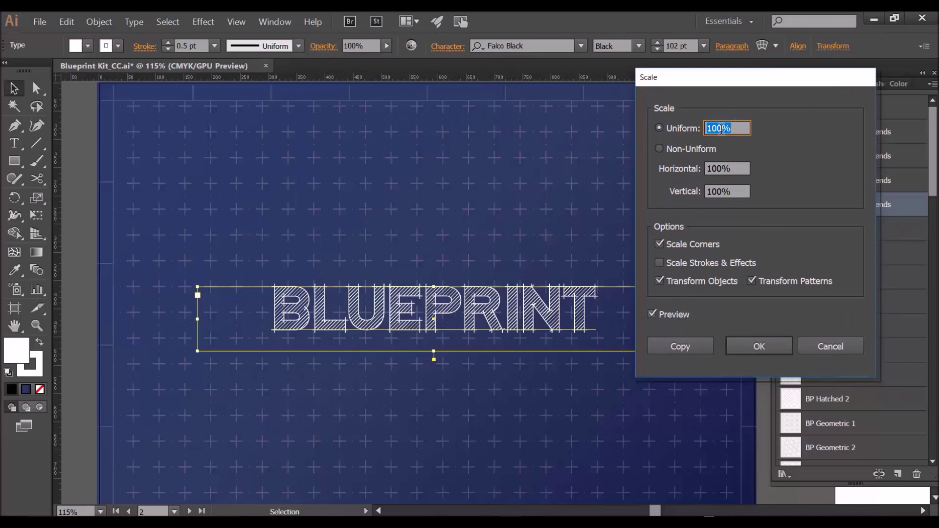
type("1")
key("Tab")
key("Tab")
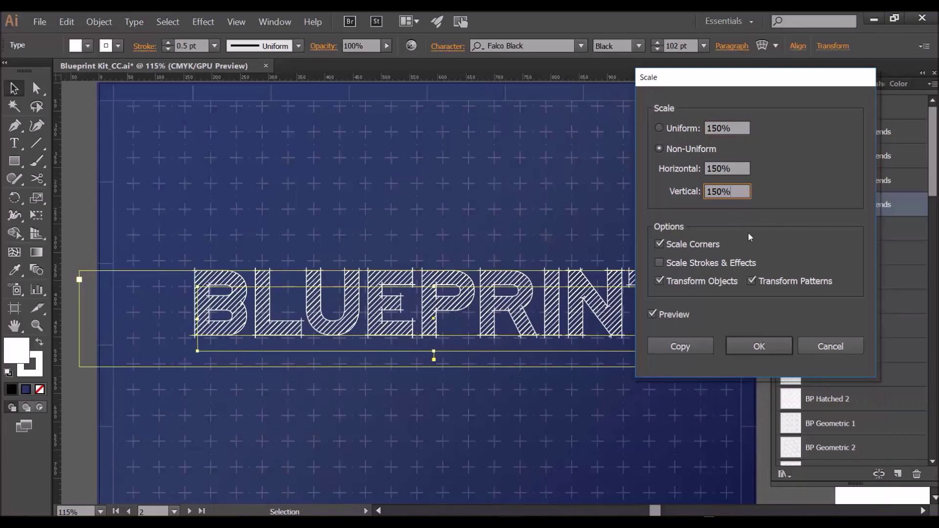
left_click(664, 267)
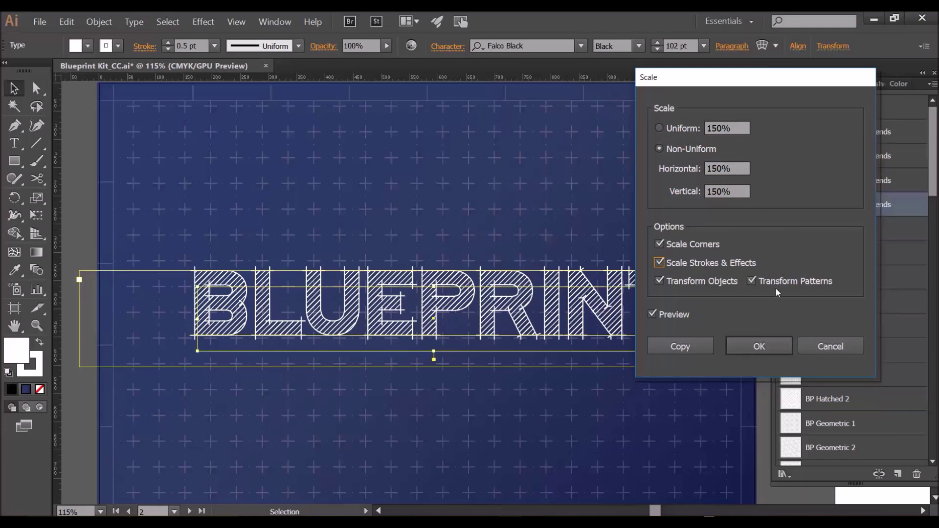
left_click(759, 346)
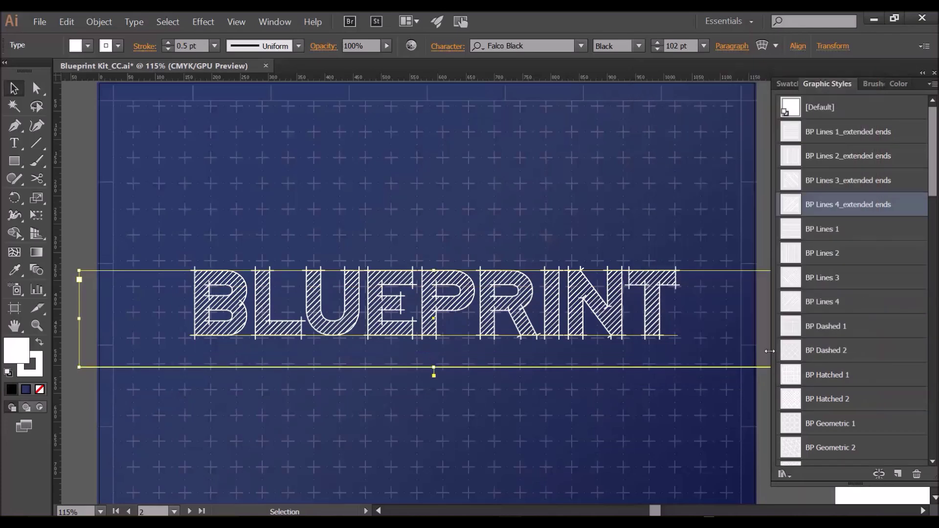
Draw a horizontal line above BLUEPRINT with the Measurement Arrow_8 brush.
left_click(767, 443)
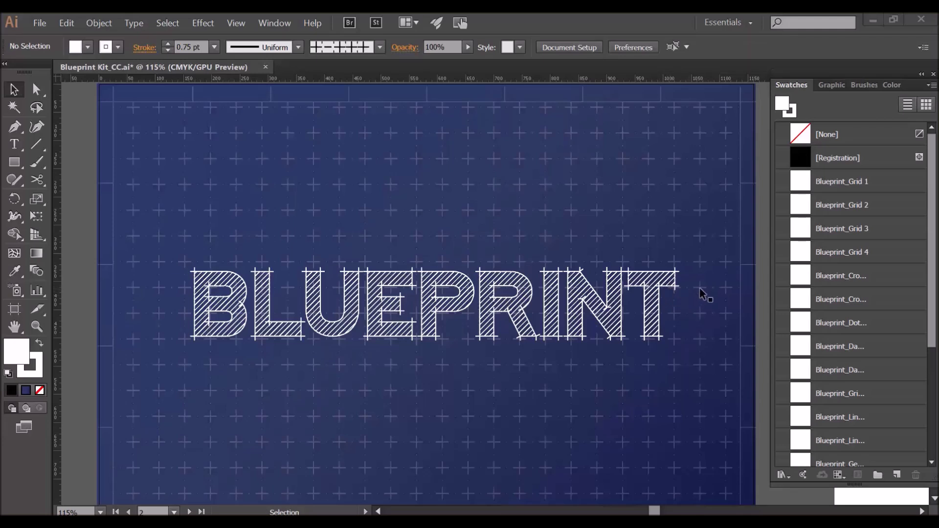
left_click(865, 85)
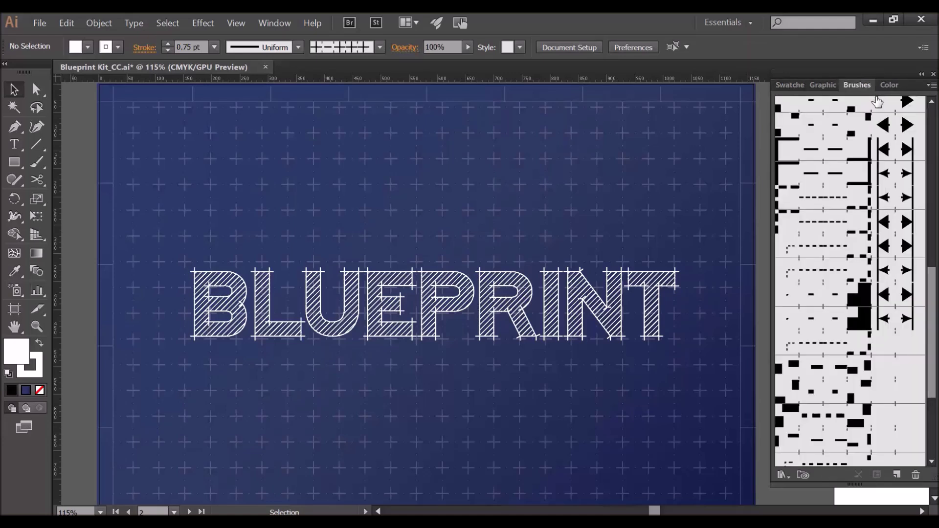
left_click(37, 146)
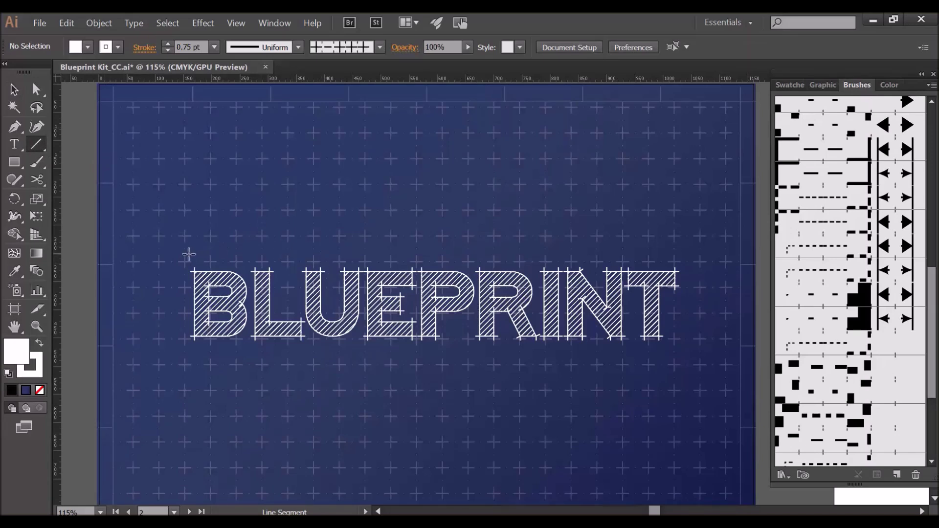
left_click_drag(196, 255, 677, 255)
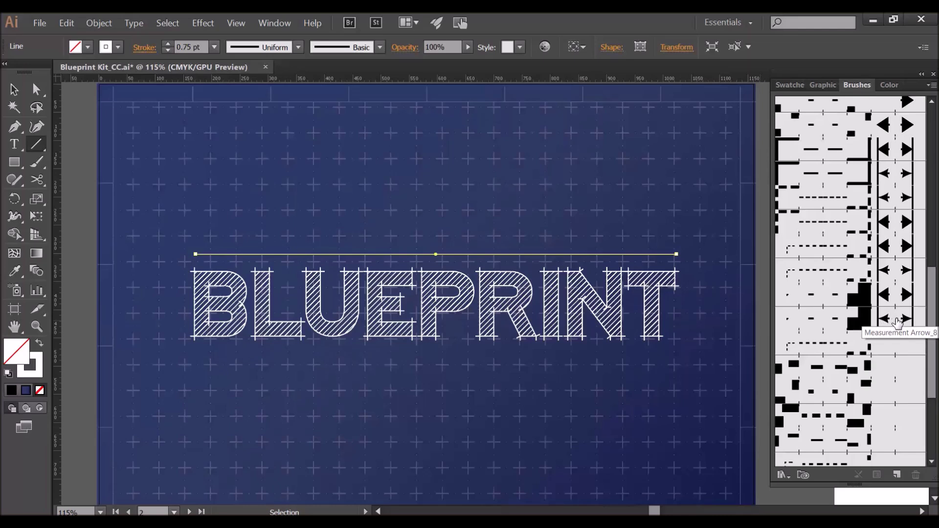
left_click(896, 321)
key("v")
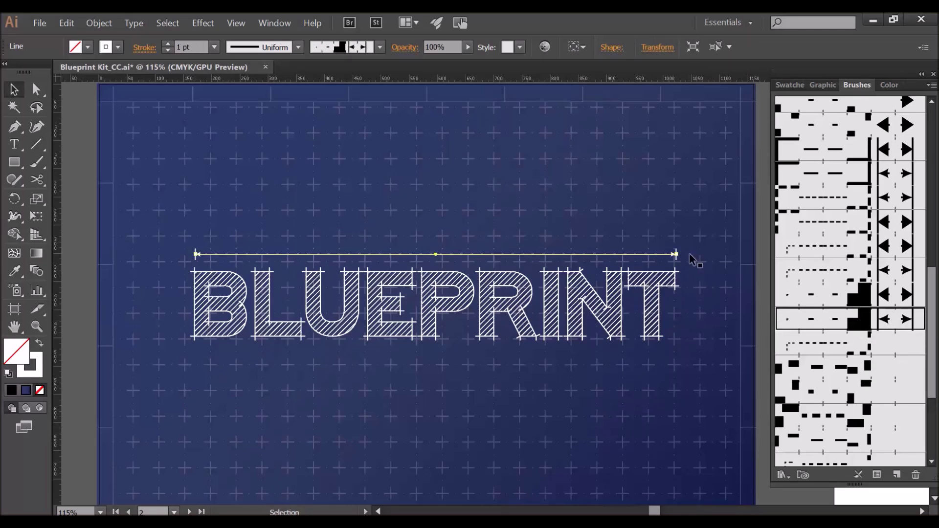
left_click(763, 252)
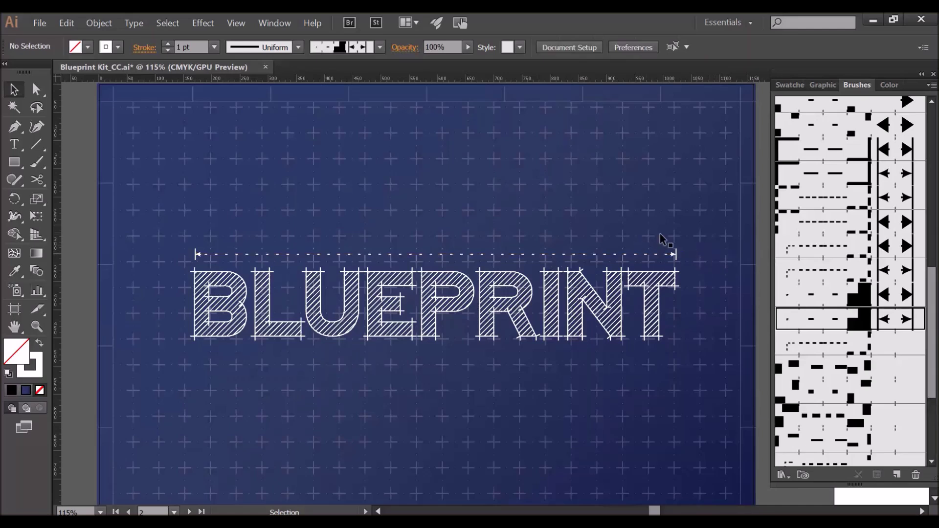
Swap the horizontal line's brush for a different arrow-ended measurement brush.
left_click(674, 255)
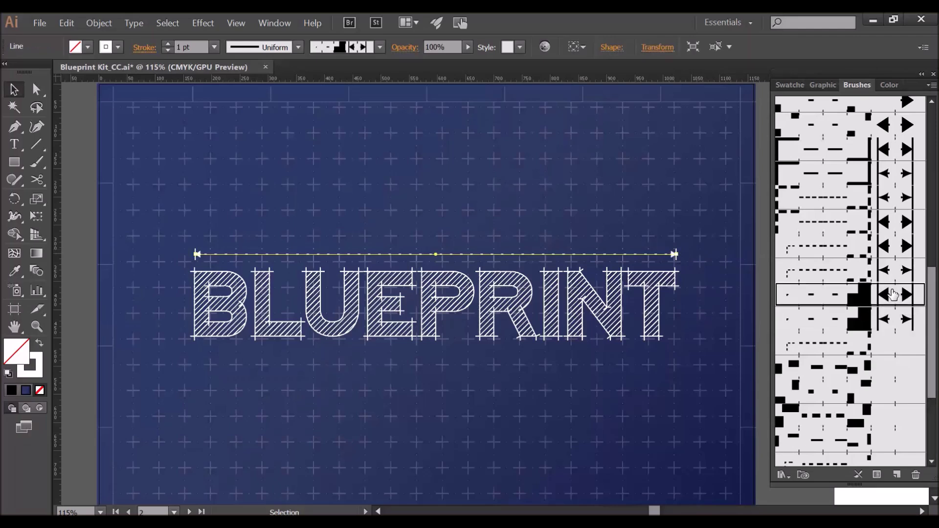
left_click(892, 247)
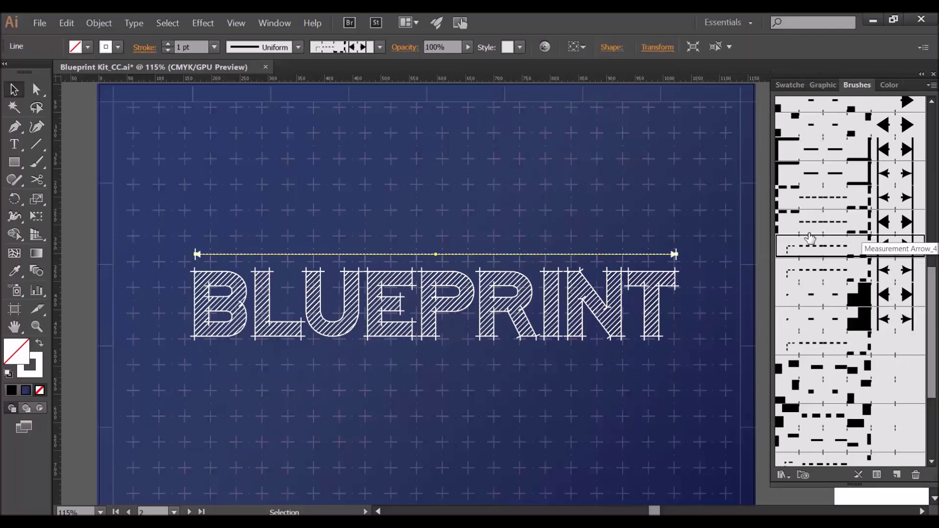
left_click(696, 258)
left_click(675, 254)
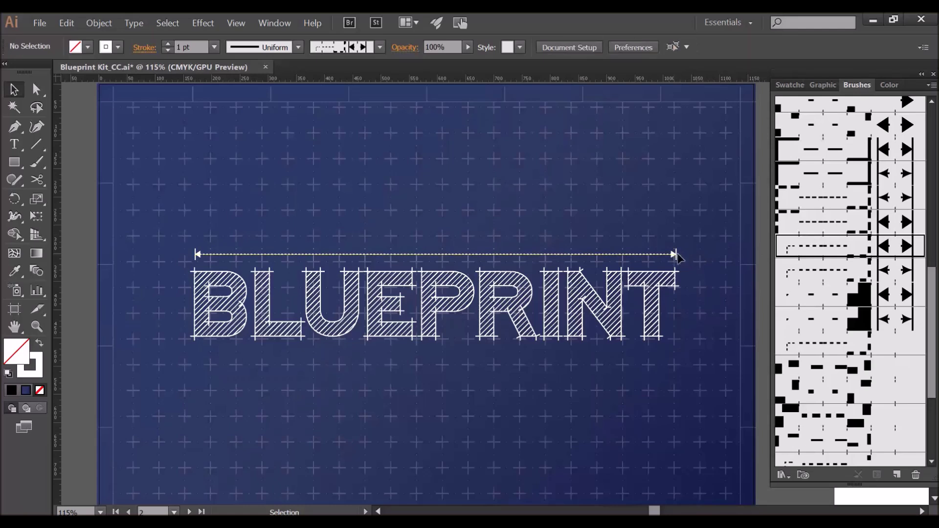
left_click(870, 173)
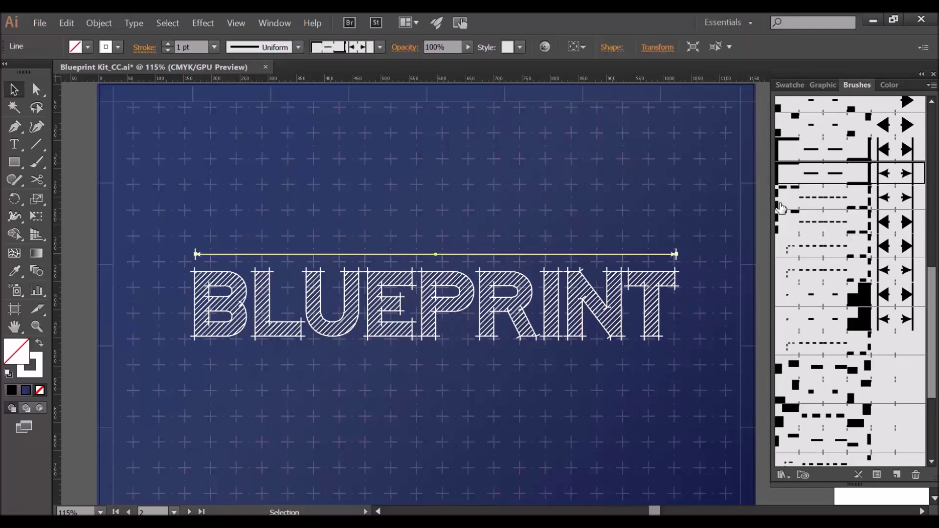
left_click(758, 242)
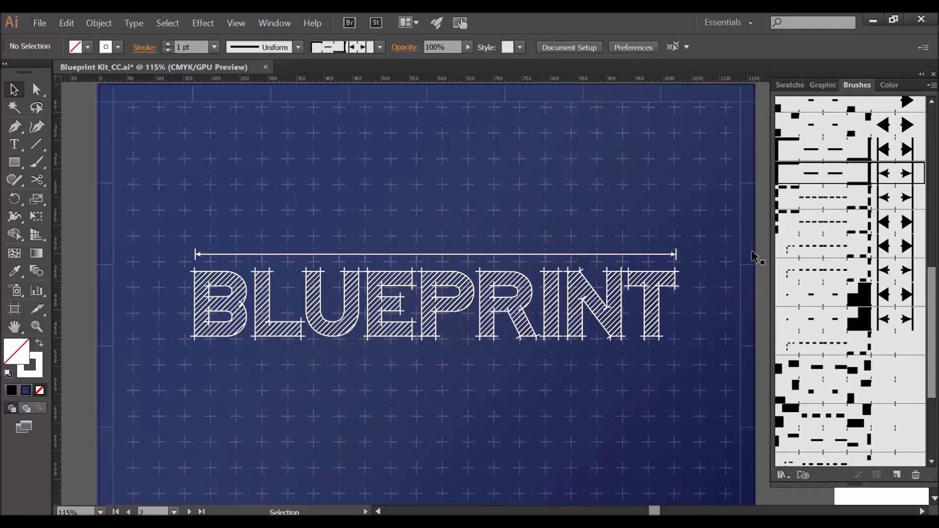
Draw a vertical dimension line left of the text using the arrow-ended brush.
left_click(36, 144)
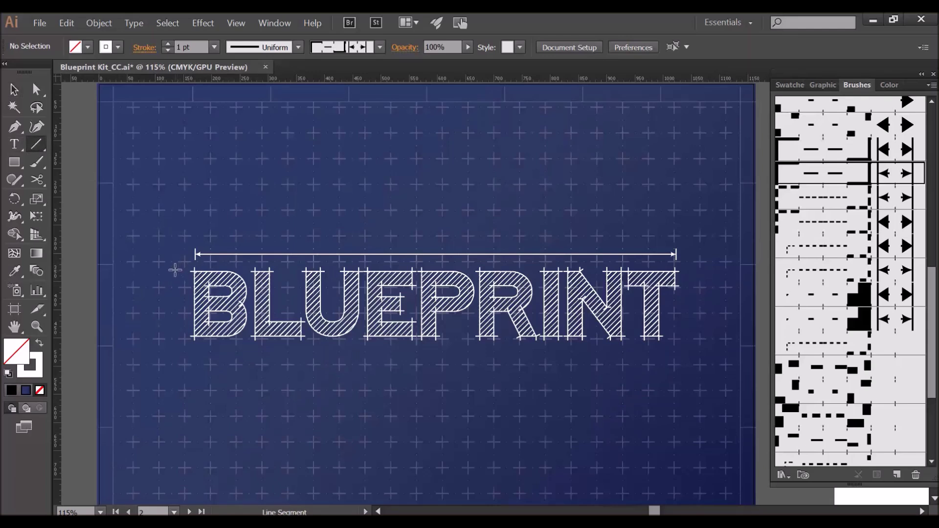
left_click_drag(176, 270, 175, 337)
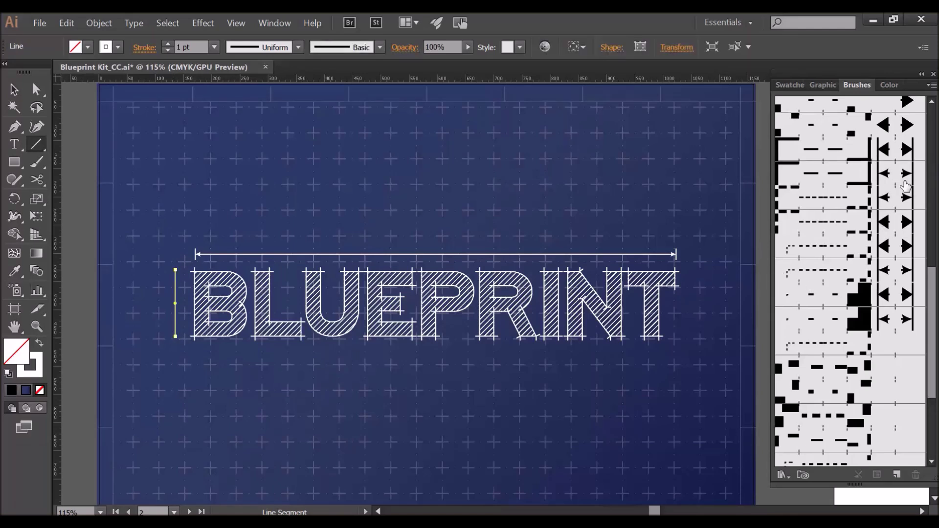
left_click(888, 180)
key("v")
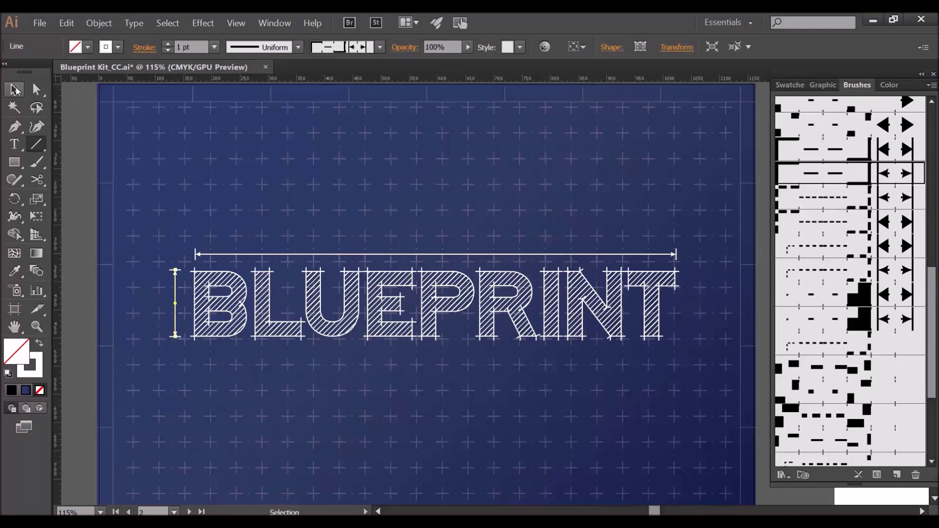
left_click(86, 149)
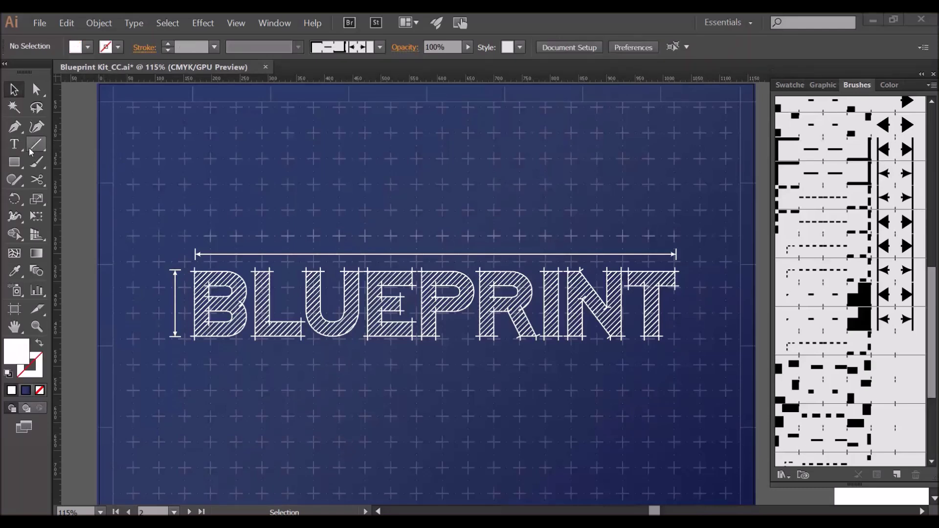
left_click(15, 145)
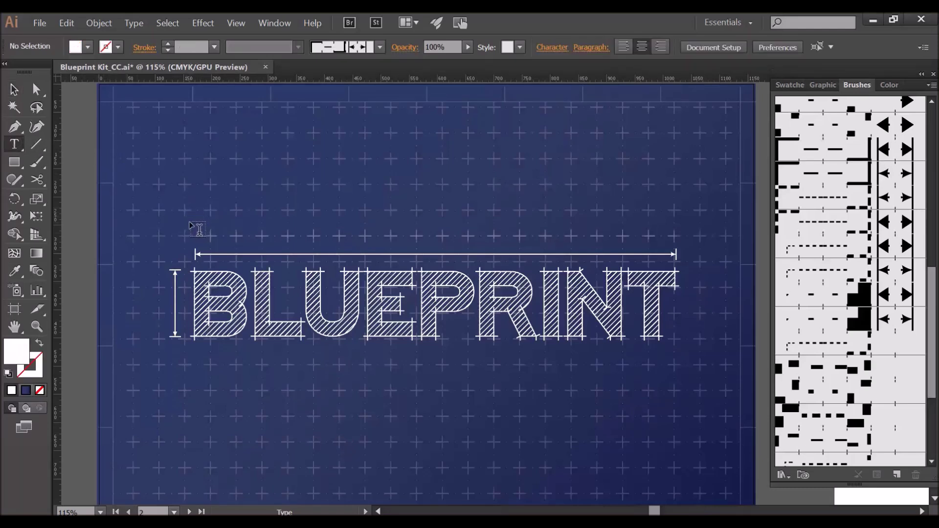
Type a 150mm label in an area-type frame above the line and make it white.
left_click_drag(189, 223, 678, 241)
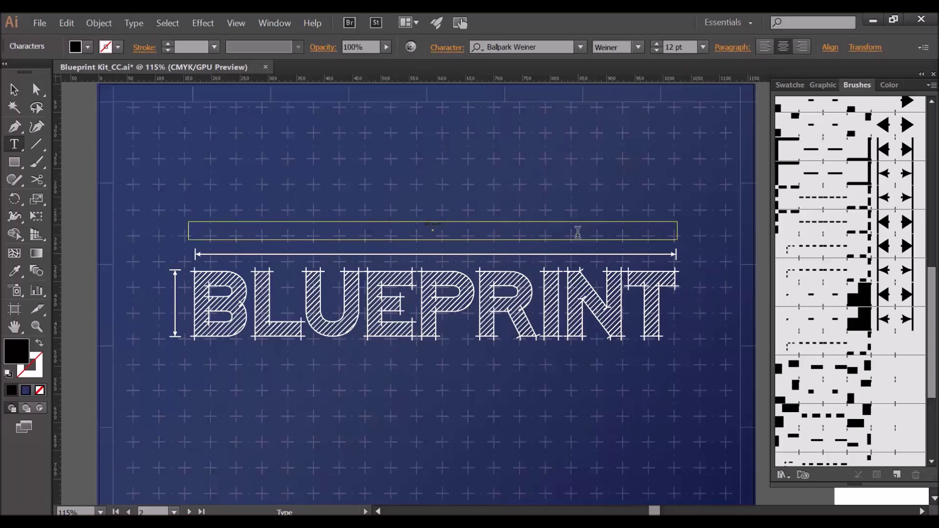
key("ctrl+a")
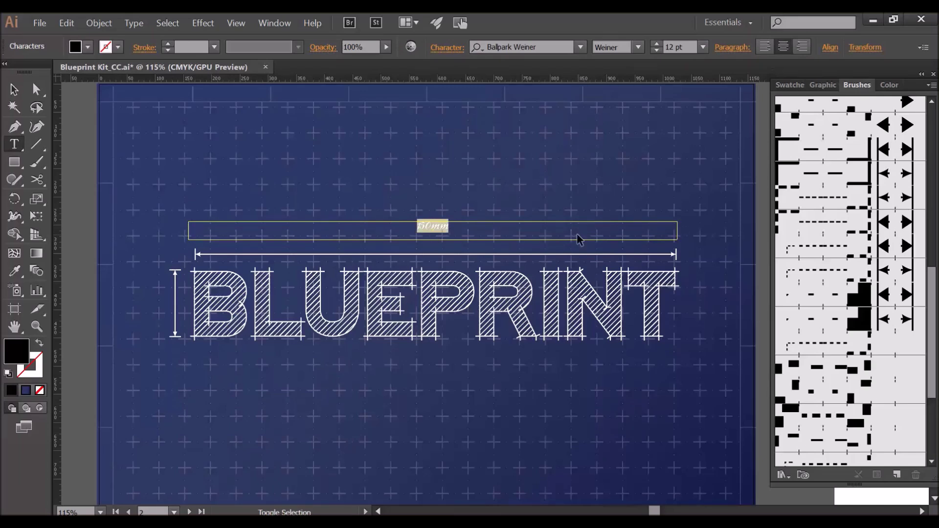
left_click(889, 85)
left_click_drag(896, 166, 687, 163)
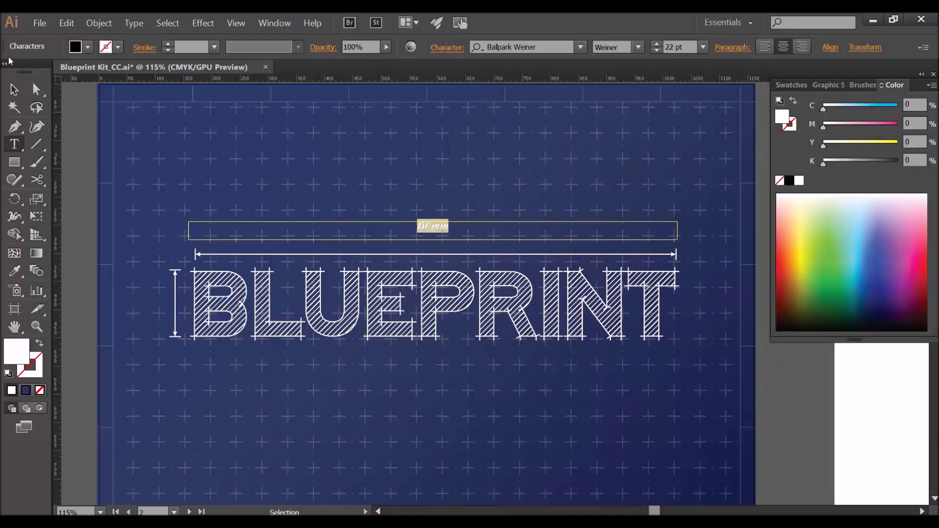
Nudge the 150mm label down onto the dimension line and adjust its frame.
left_click(14, 89)
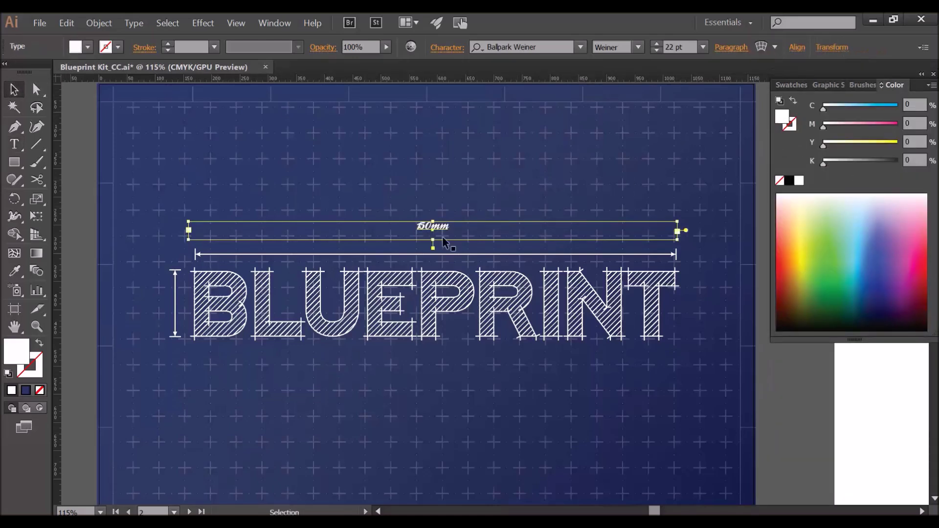
key("shift+Down")
key("shift+Down")
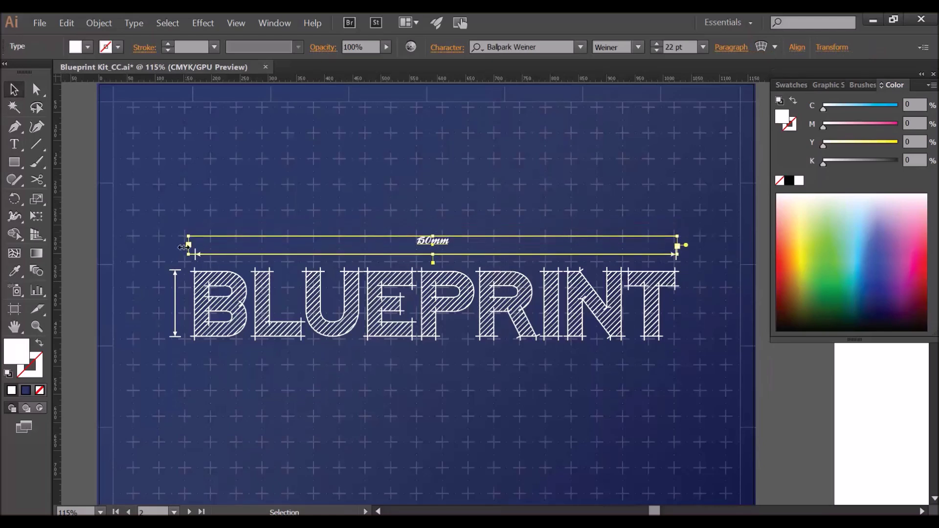
left_click_drag(188, 244, 195, 248)
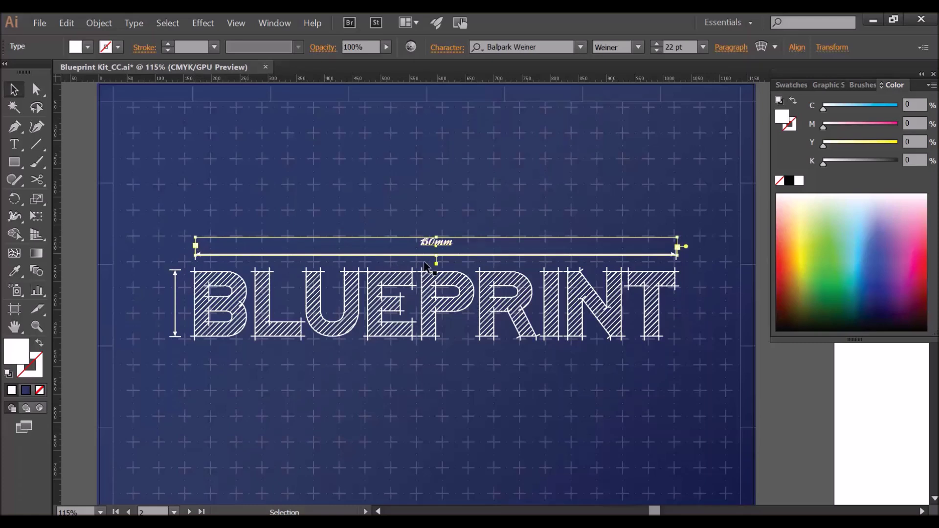
key("Down")
key("Down")
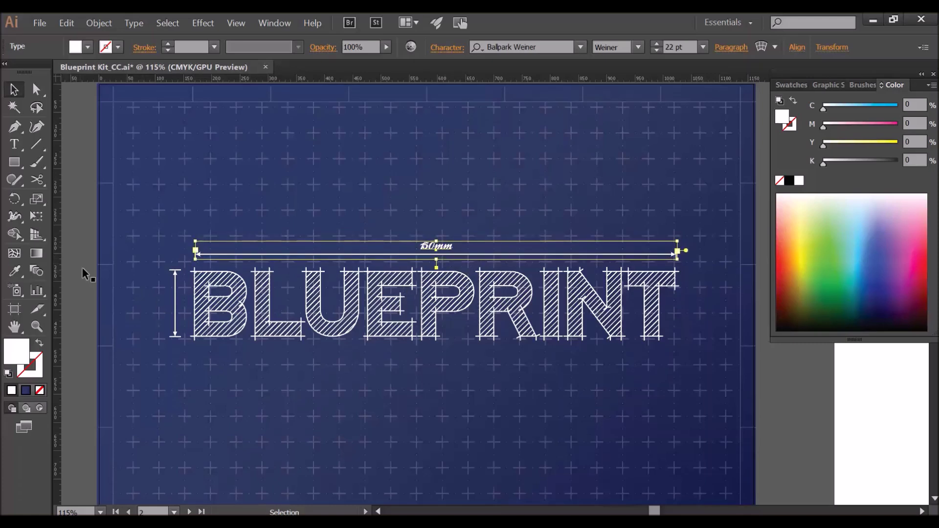
left_click(135, 284)
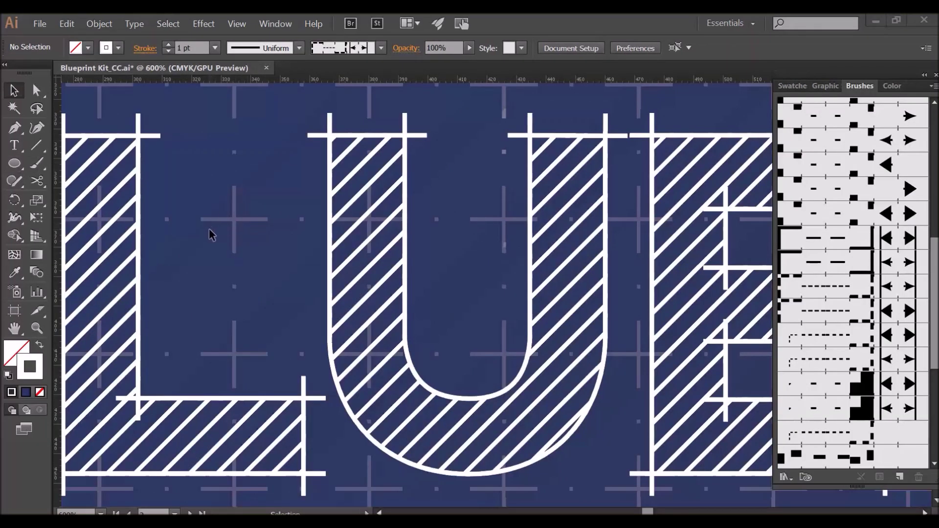
Draw a circle inside the U's curve and delete its bottom anchor to leave an arc.
left_click(15, 164)
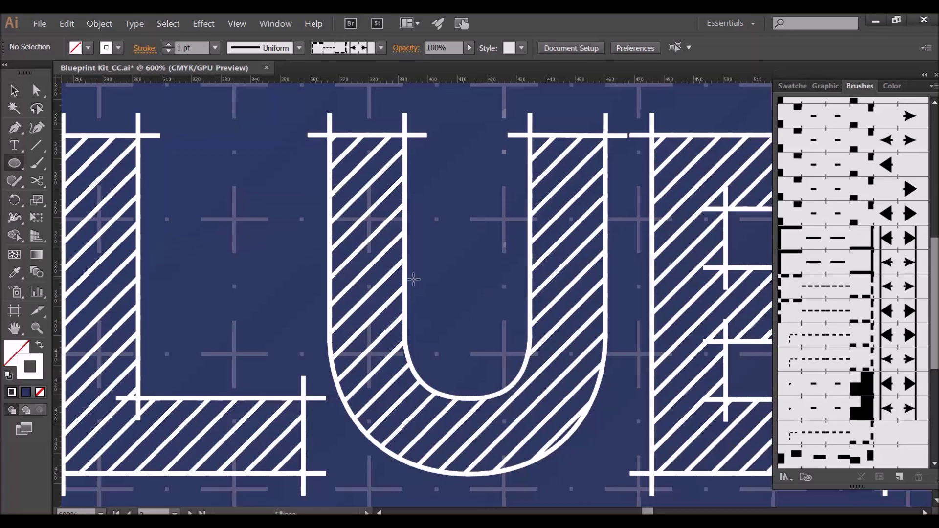
left_click_drag(405, 283, 529, 407)
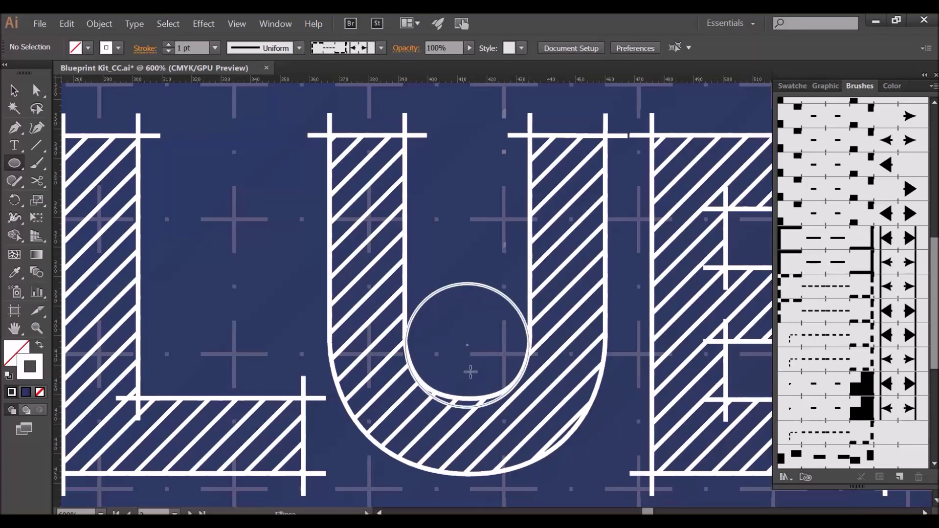
key("v")
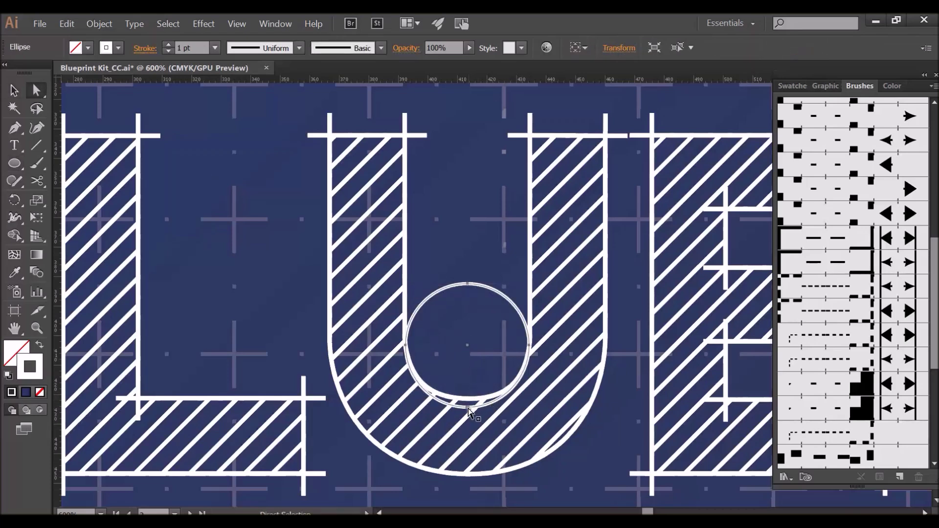
key("a")
key("Delete")
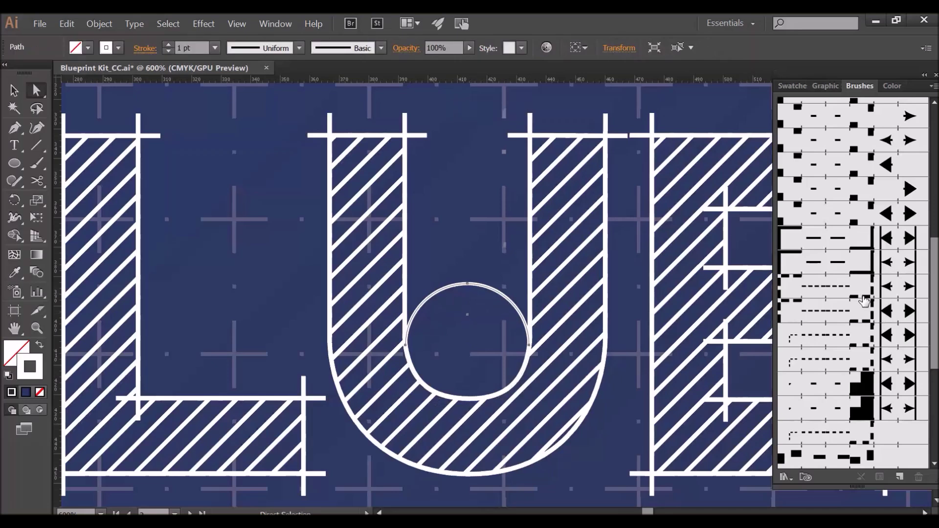
Apply a dashed arrowhead brush to the arc from the Brushes panel.
left_click(893, 141)
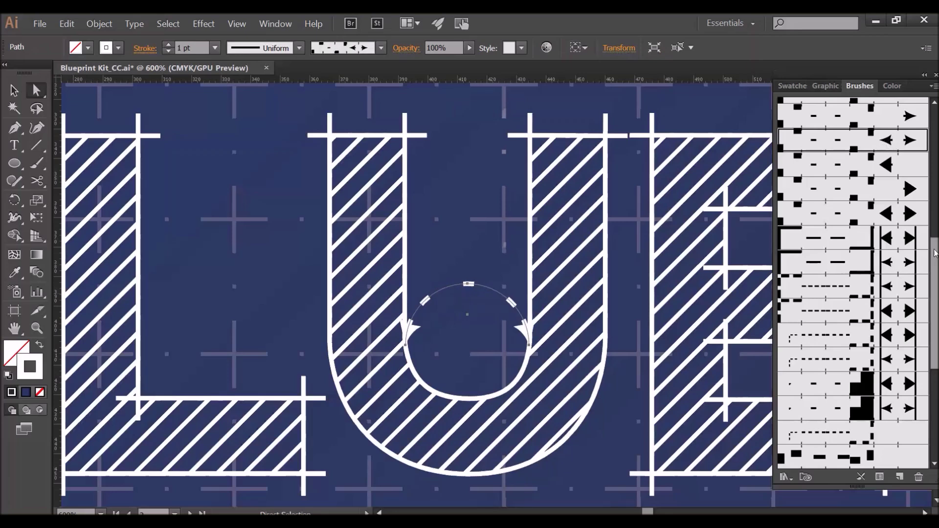
scroll(936, 241, "up", 2)
scroll(903, 167, "up", 3)
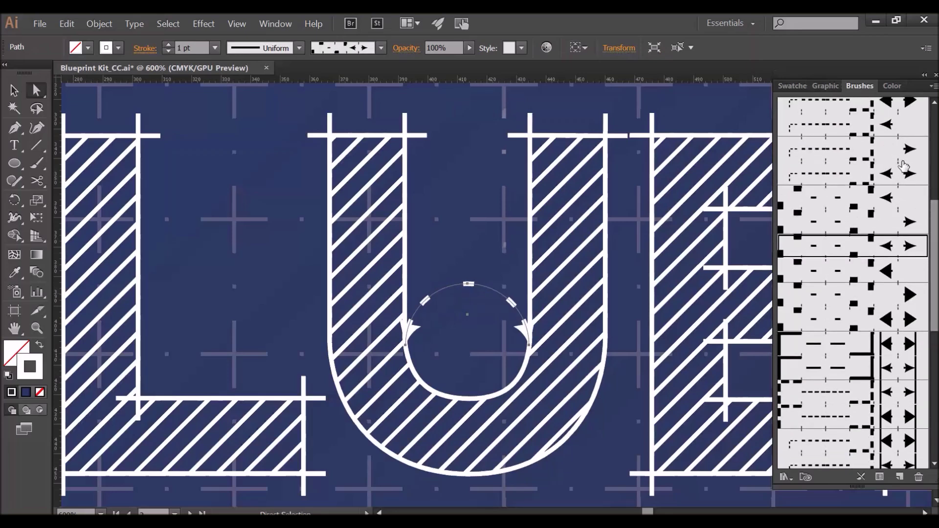
left_click(907, 174)
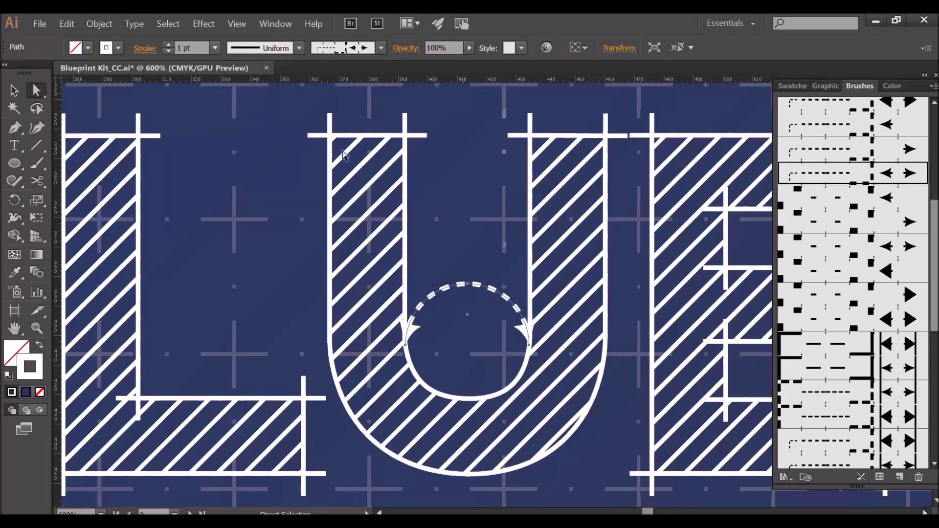
Draw a short line across the top of the U and give it the finer Blueprint_dashed brush.
key("backslash")
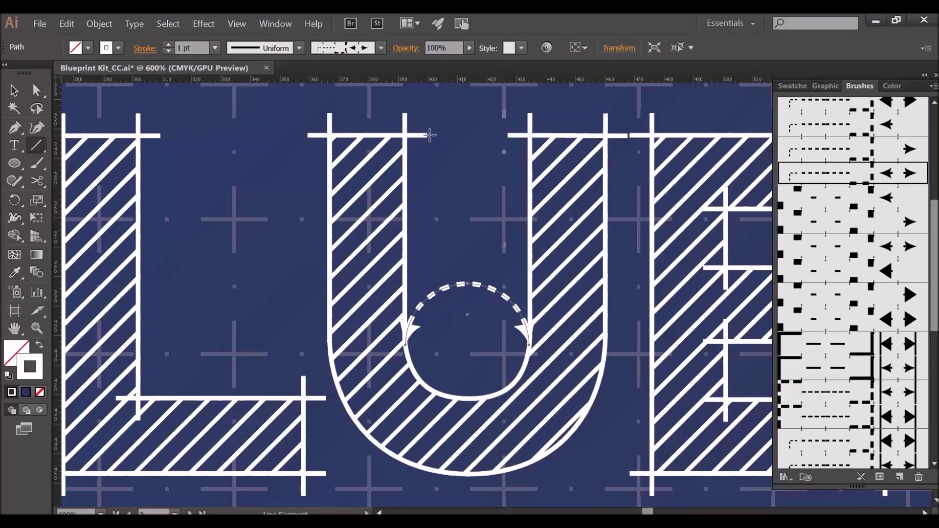
left_click_drag(430, 135, 505, 136)
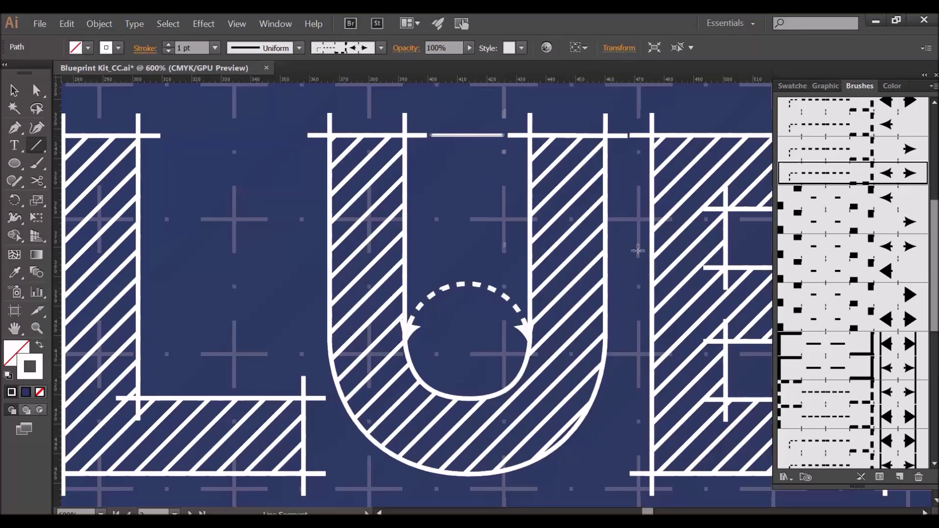
left_click_drag(931, 308, 922, 401)
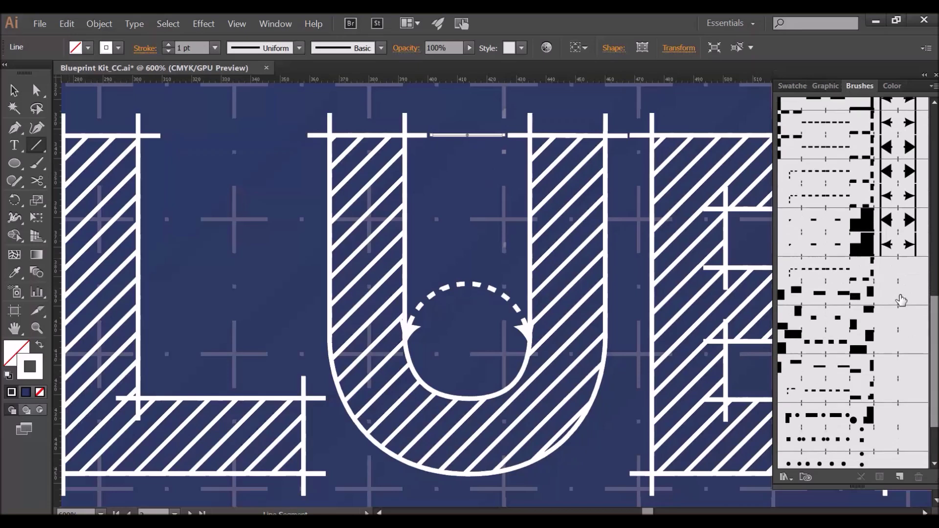
left_click(901, 344)
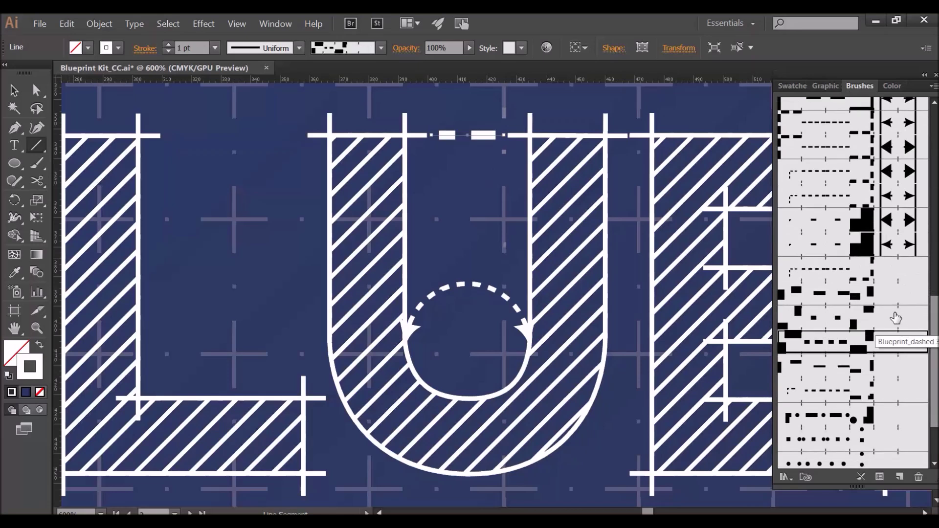
left_click(891, 277)
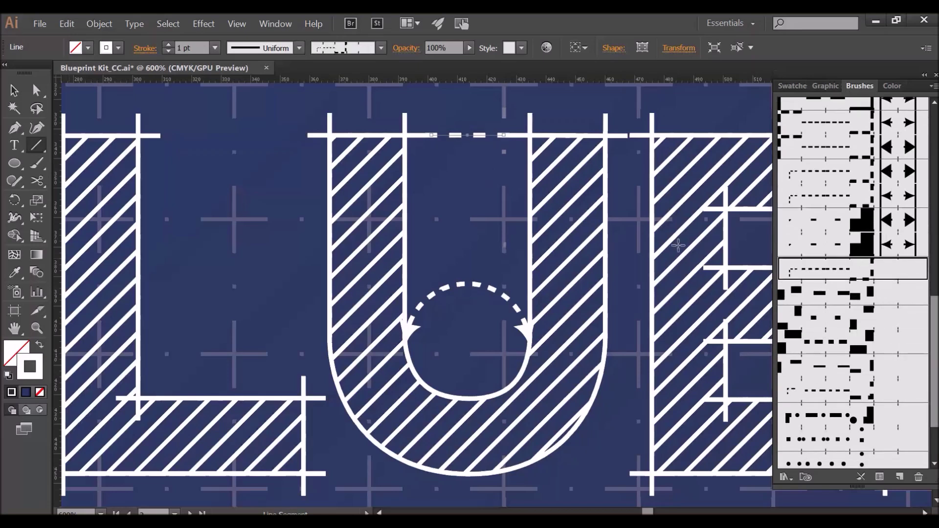
key("ctrl")
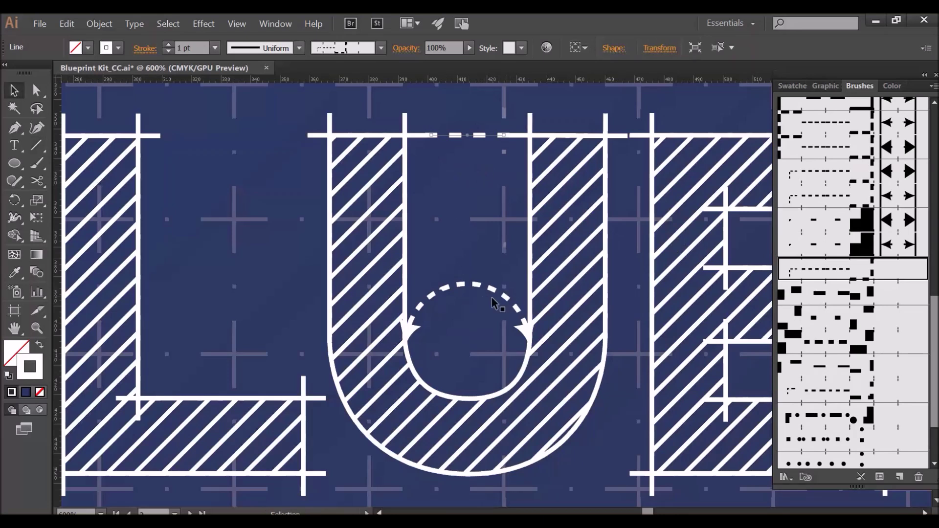
Add the dashed arc to the selection with the top line, set opacity to 30%, then deselect.
left_click(496, 292, "ctrl+shift")
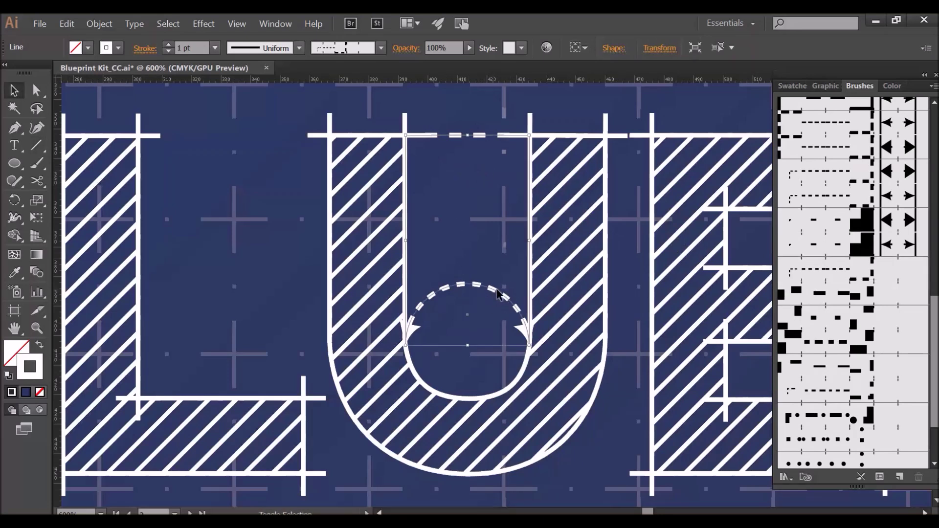
left_click_drag(446, 48, 419, 43)
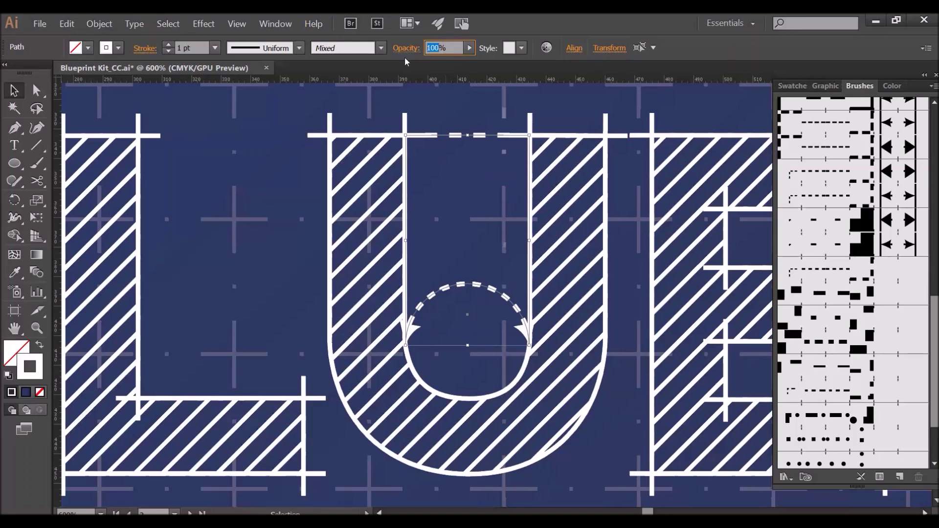
type("3")
key("Return")
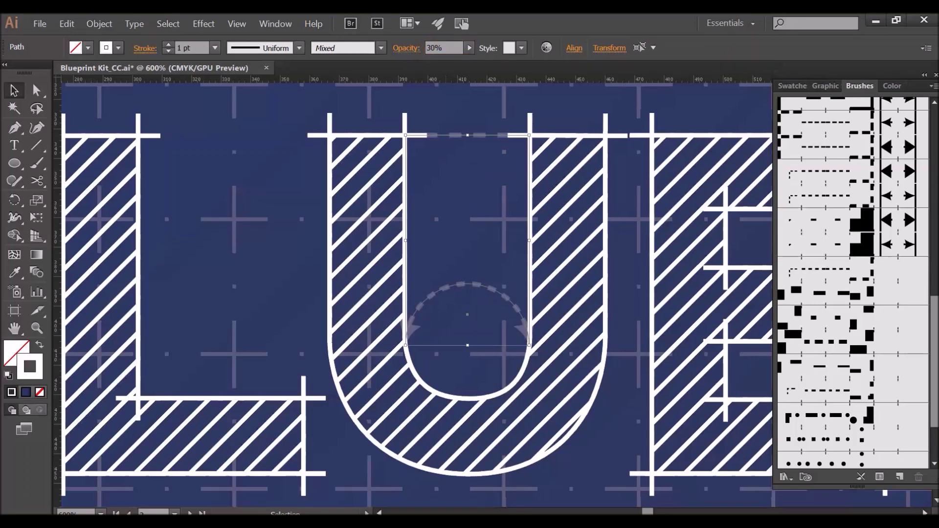
left_click(219, 211)
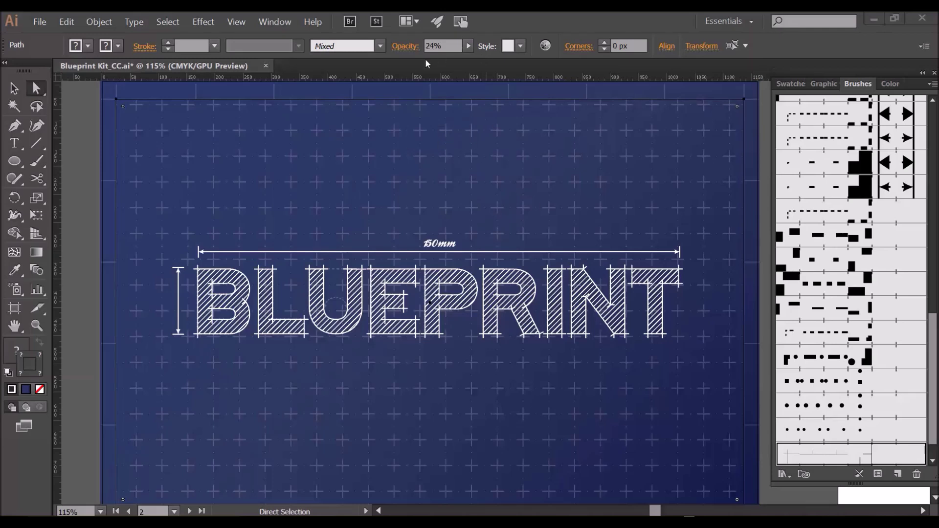
Change the selected grid crosses' opacity from 24% to 15%, then deselect.
double_click(436, 45)
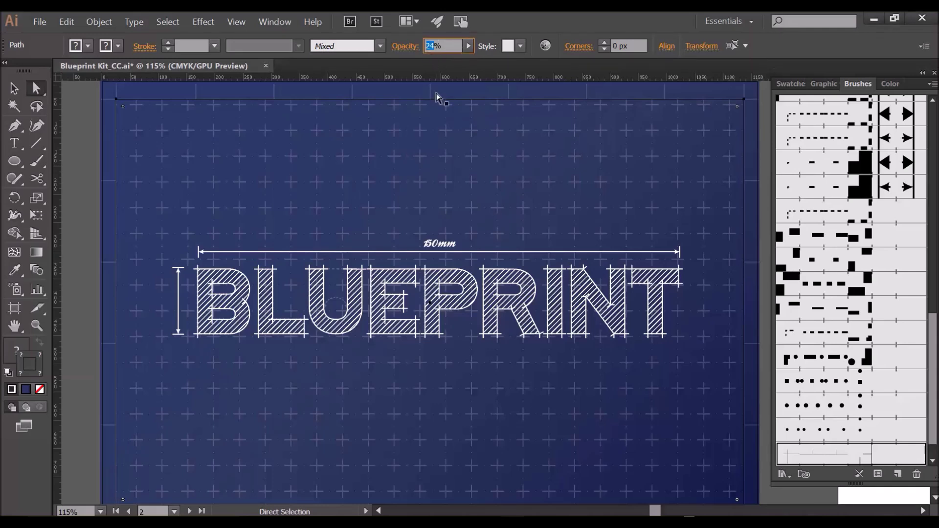
type("15")
key("Return")
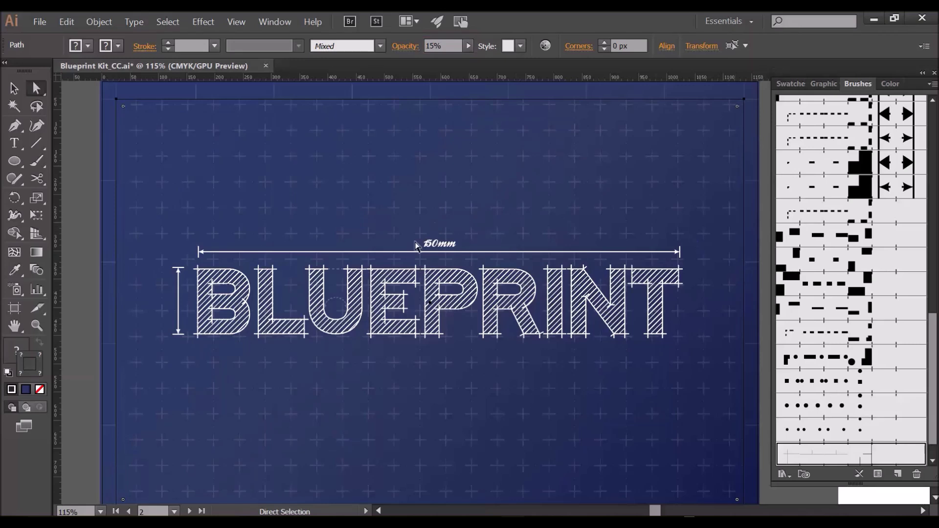
left_click(14, 88)
left_click(86, 137)
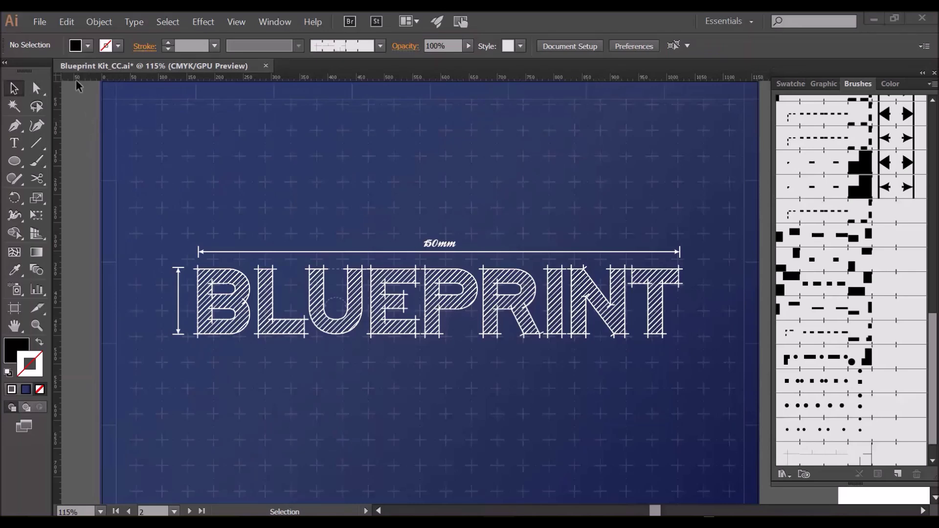
Place the Creased 1.tif image from the Paper Textures folder onto the canvas.
left_click(41, 25)
left_click(115, 194)
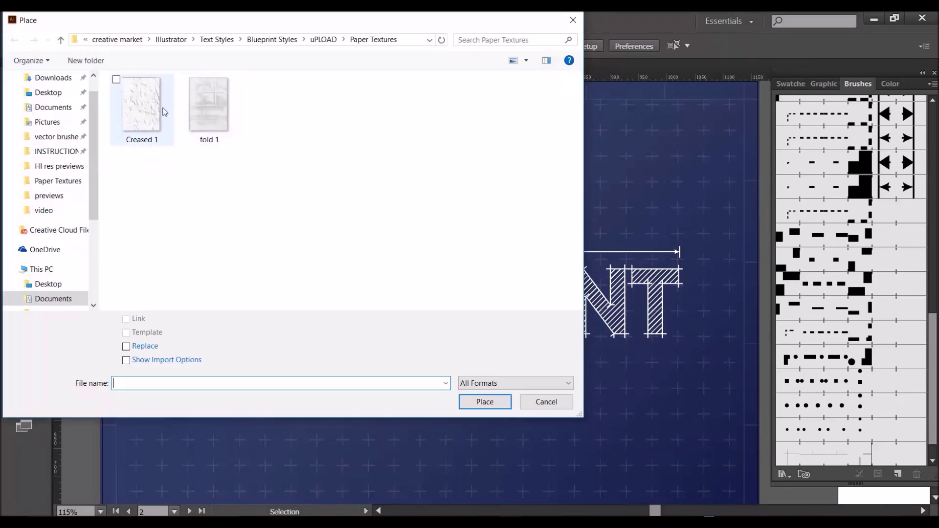
double_click(146, 115)
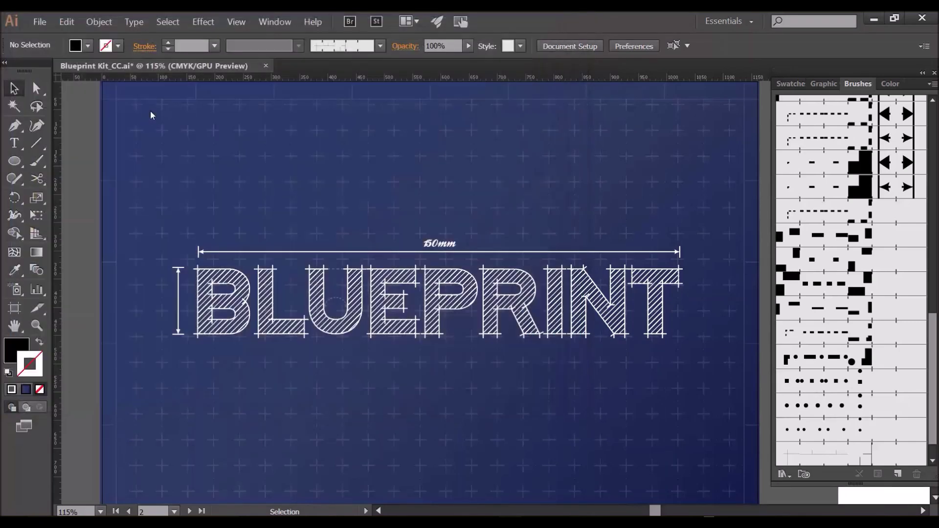
left_click(79, 132)
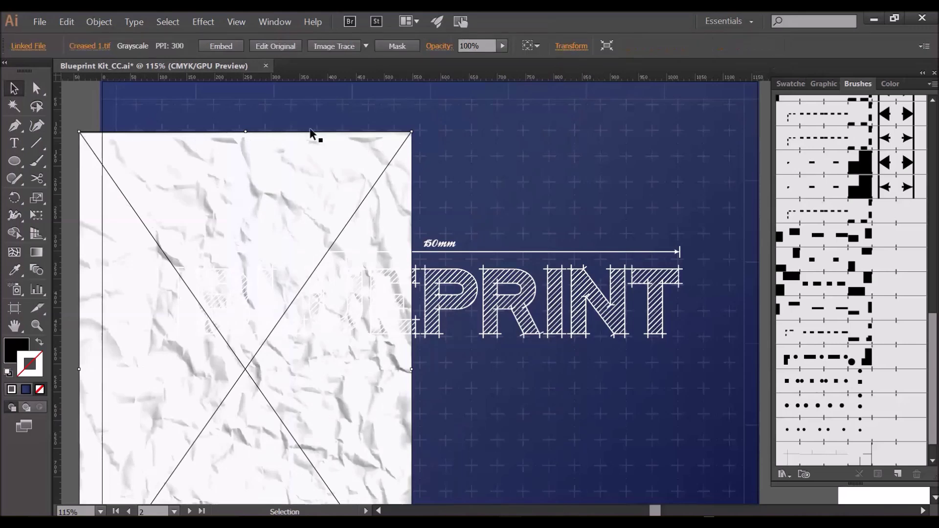
left_click(98, 22)
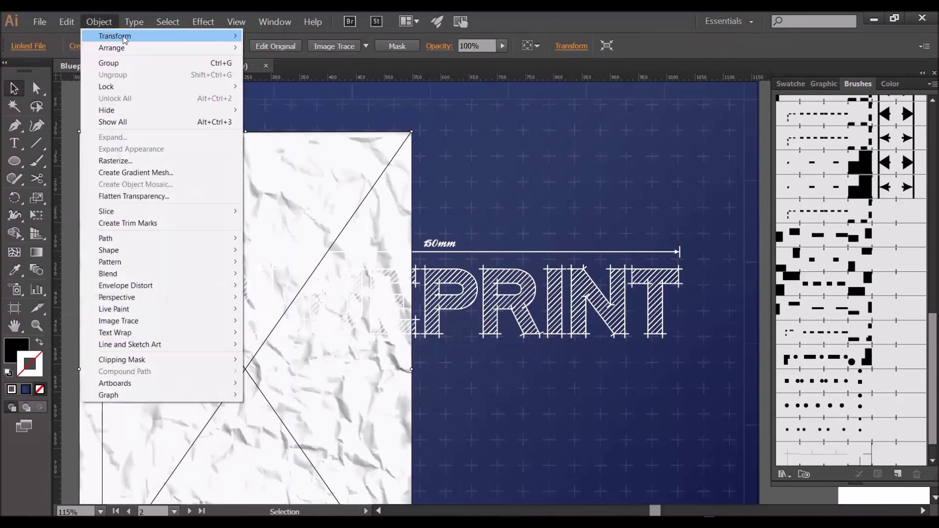
Rotate the creased paper image by 90°.
mouse_move(131, 39)
left_click(310, 62)
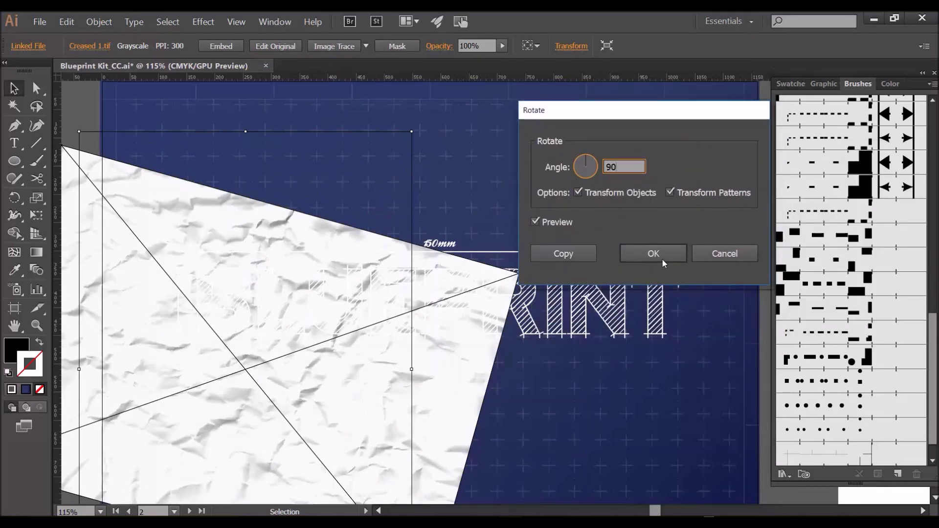
left_click(663, 259)
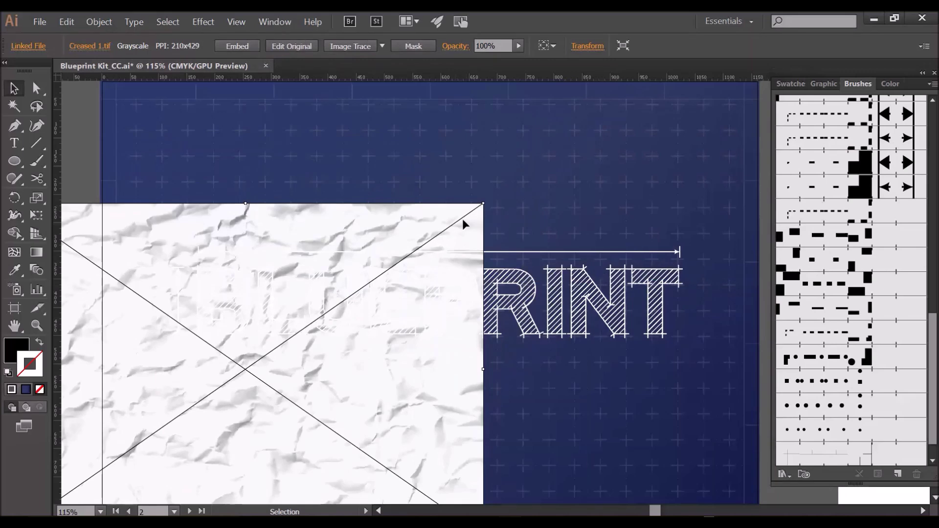
Scale the paper image up by its corner handles until it covers the whole artboard.
left_click_drag(483, 203, 574, 140)
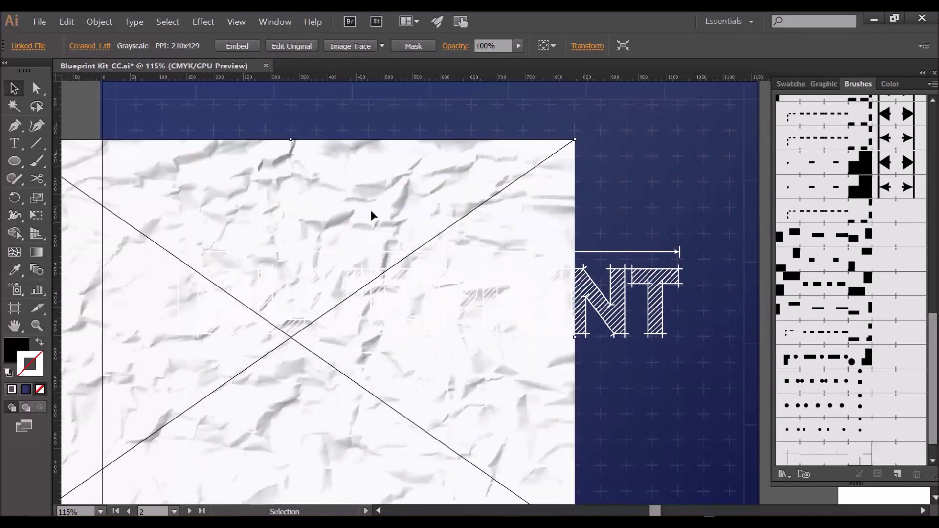
left_click_drag(371, 216, 535, 164)
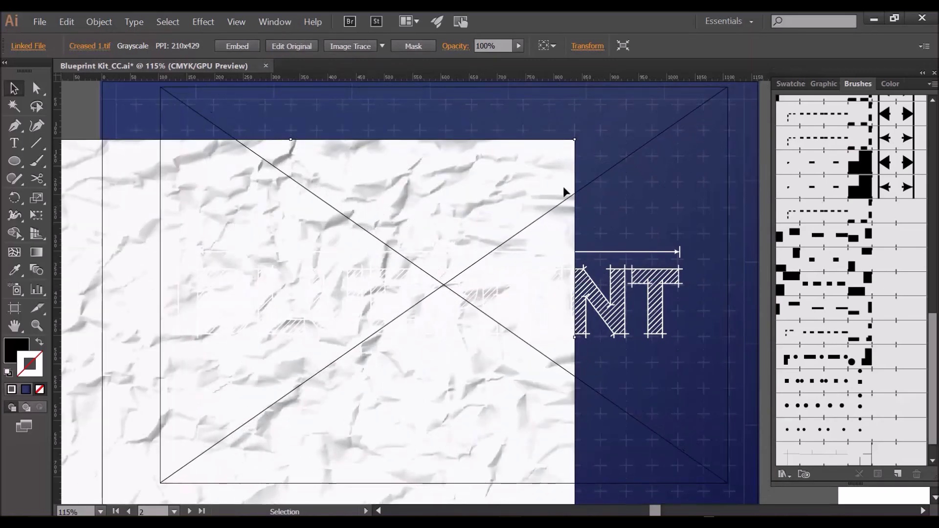
key("ctrl+z")
left_click_drag(166, 483, 102, 497)
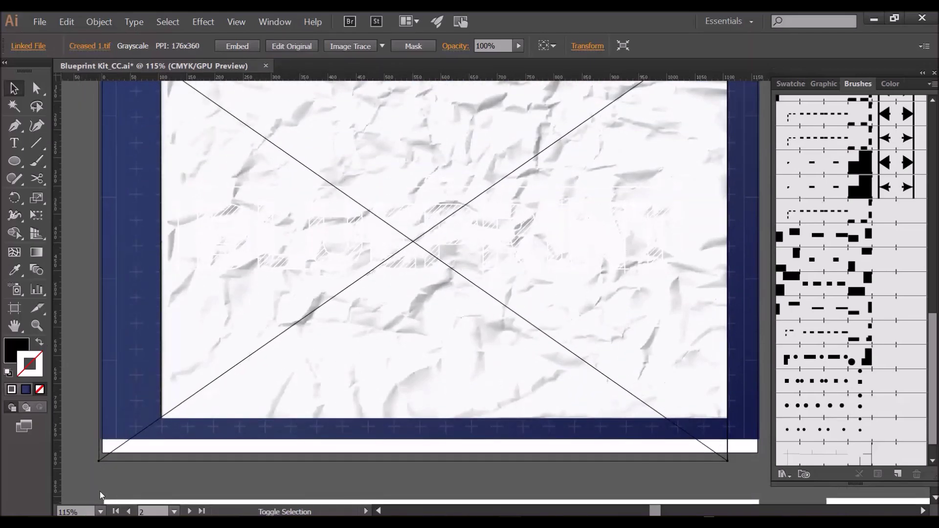
left_click_drag(631, 256, 616, 294)
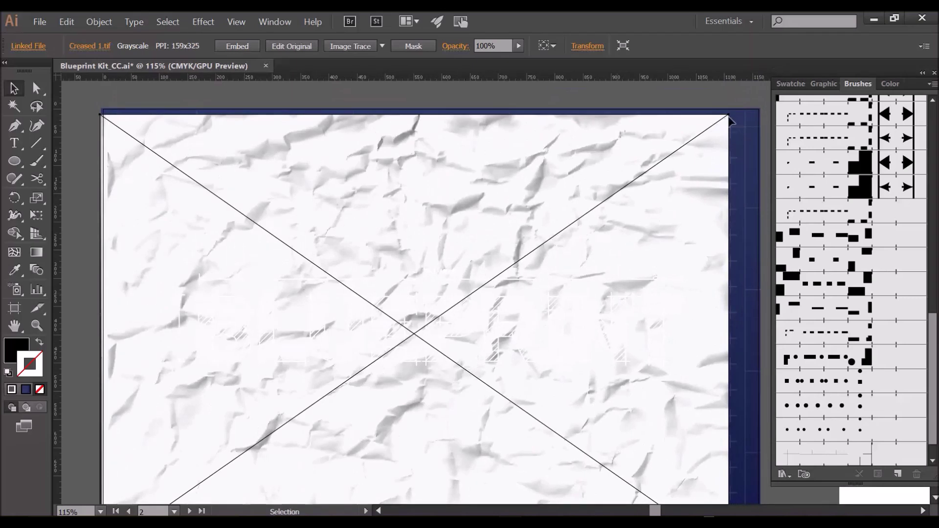
left_click_drag(729, 114, 764, 89)
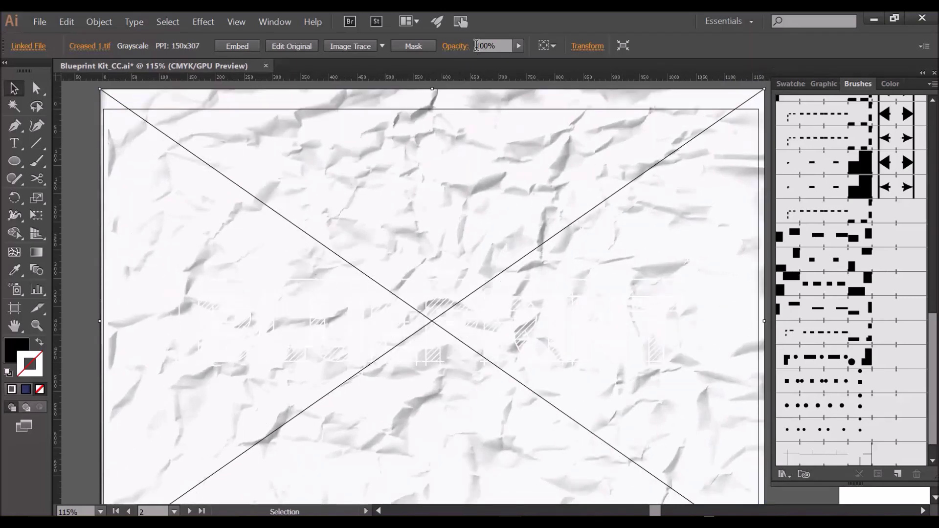
Set the creased paper's Transparency to Multiply at 47% opacity, then deselect it.
left_click(455, 49)
left_click(353, 69)
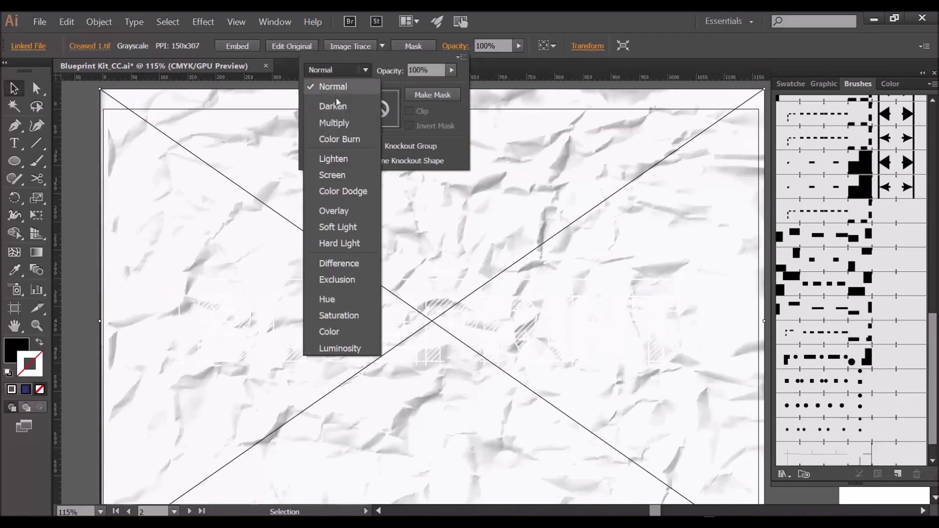
left_click(344, 123)
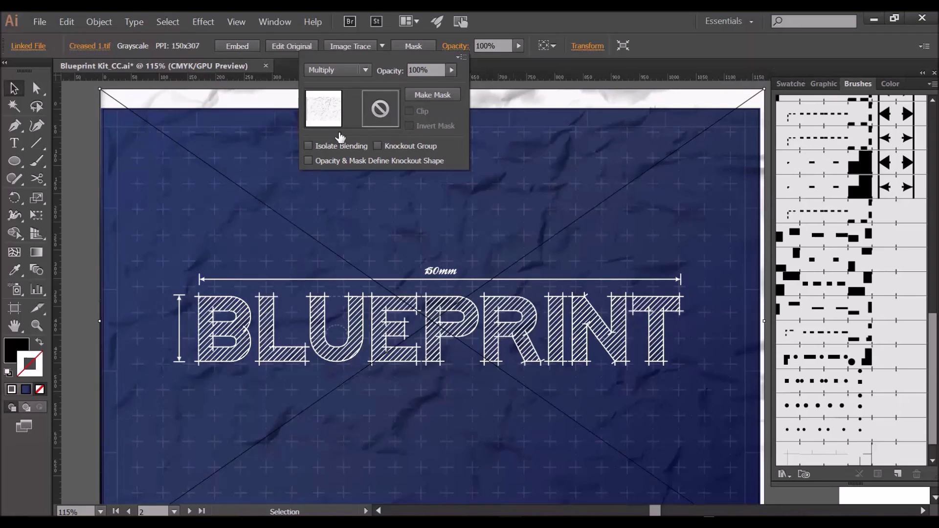
left_click(453, 70)
left_click_drag(426, 87, 414, 84)
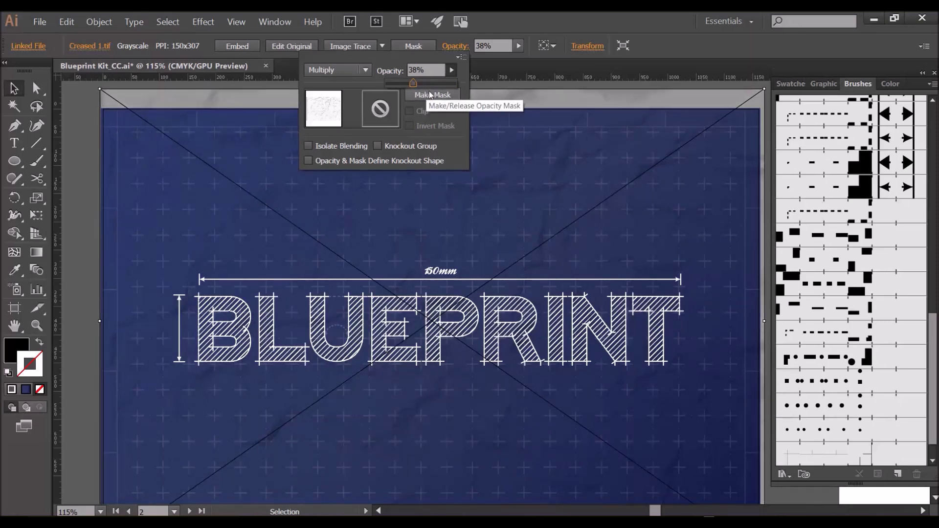
left_click_drag(421, 85, 423, 85)
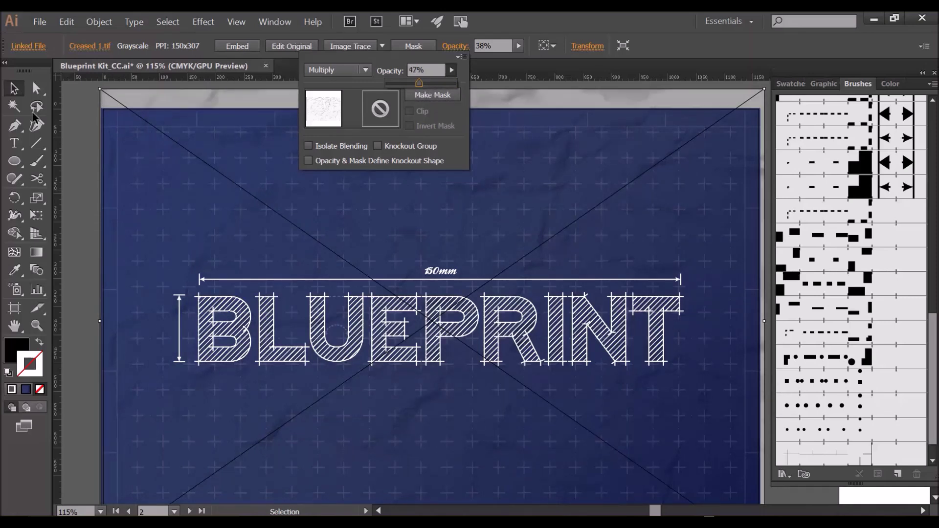
key("Return")
left_click(85, 136)
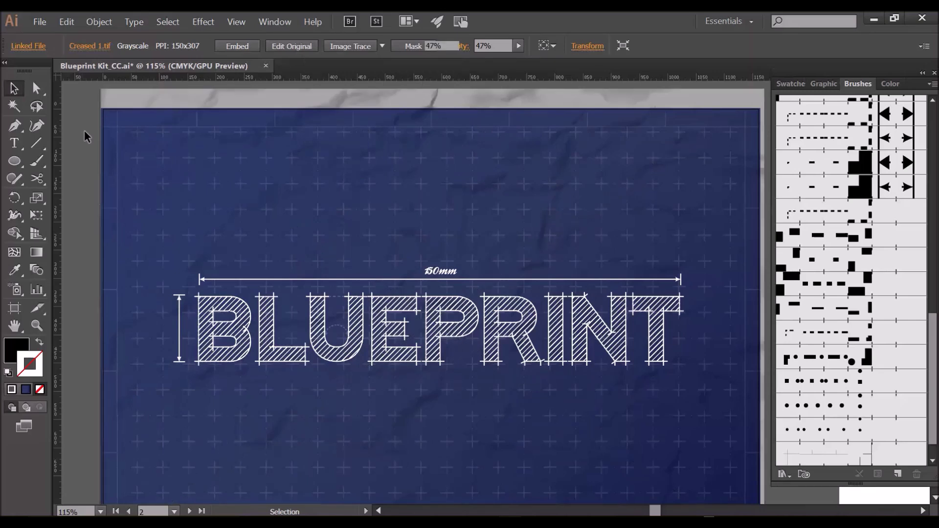
left_click_drag(296, 210, 296, 185)
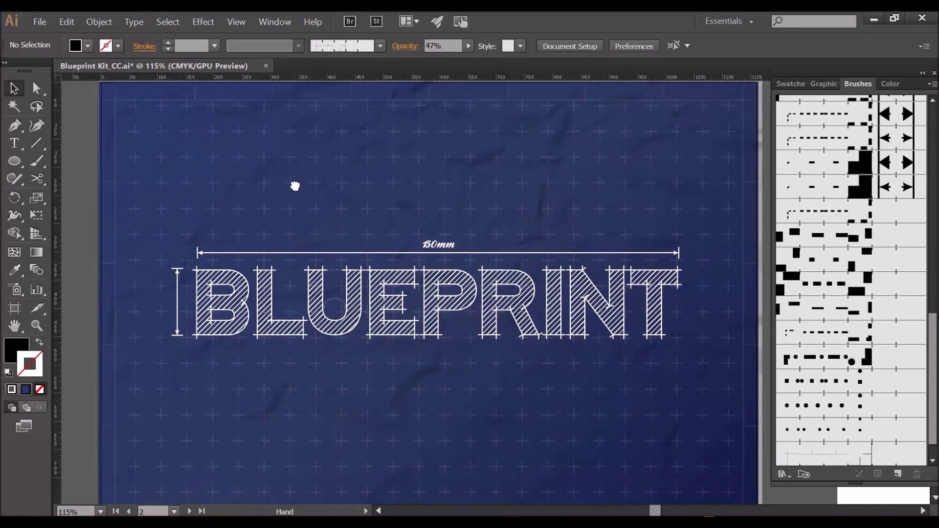